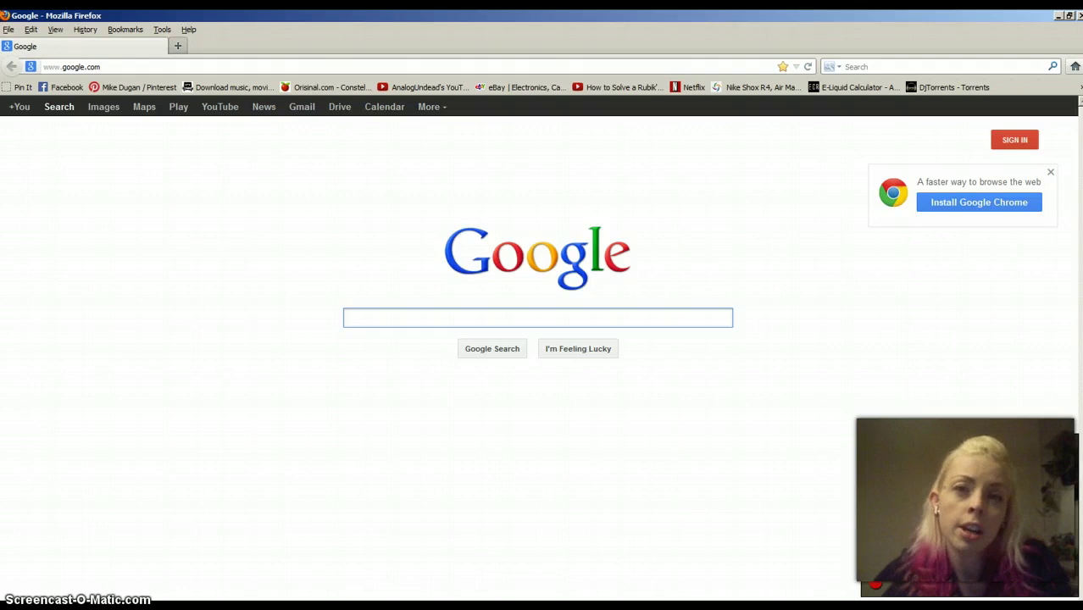
# Search add-ons for 'easy youtube downloader' and install Easy YouTube Video Downloader.
pyautogui.click(166, 32)
pyautogui.click(179, 55)
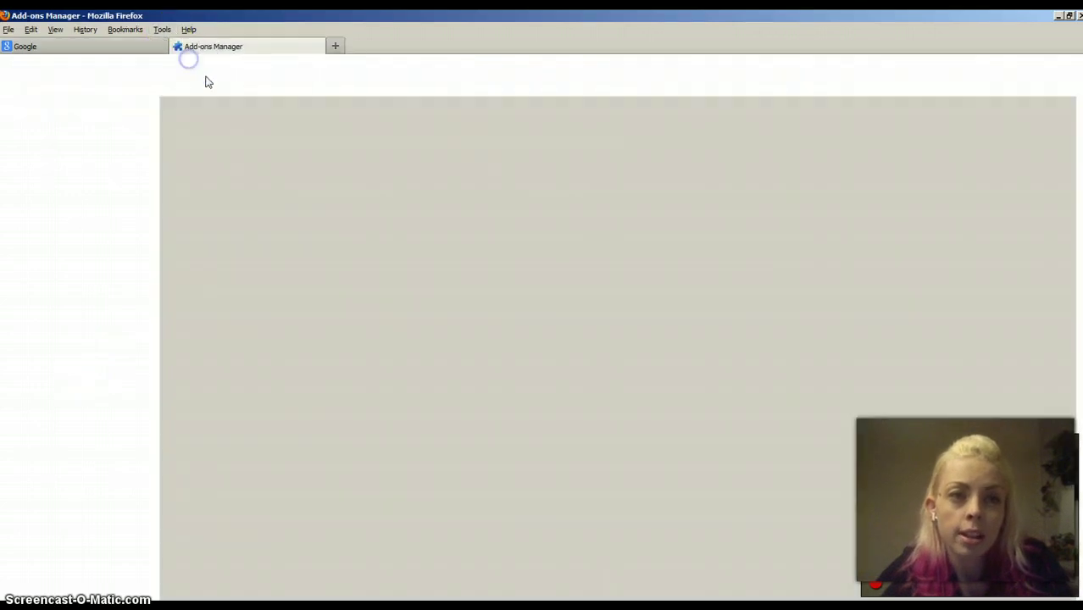
pyautogui.click(930, 79)
pyautogui.write('ea')
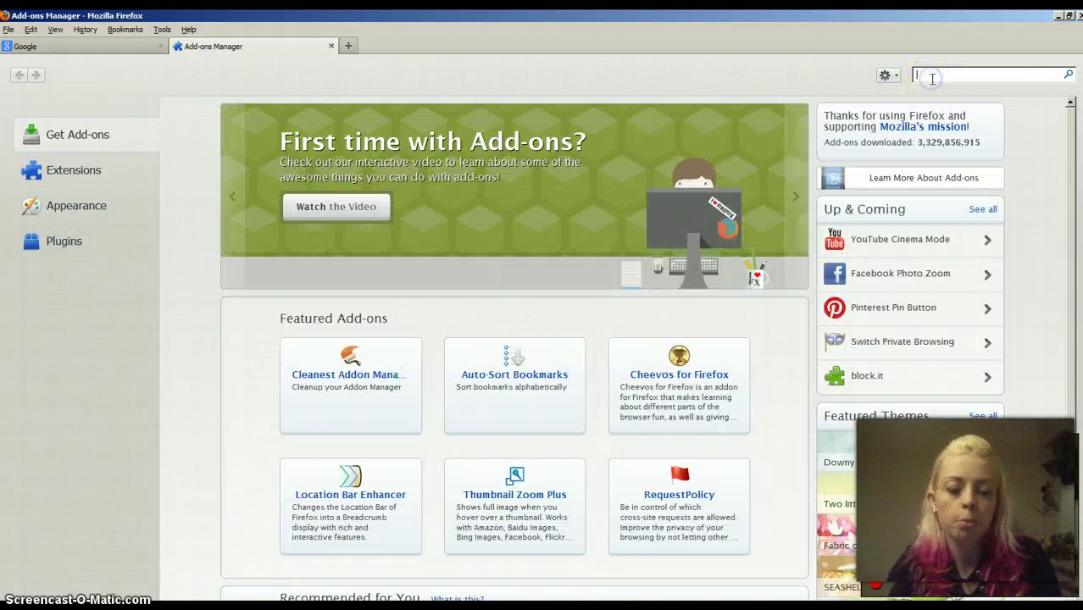
pyautogui.write('sy youtube')
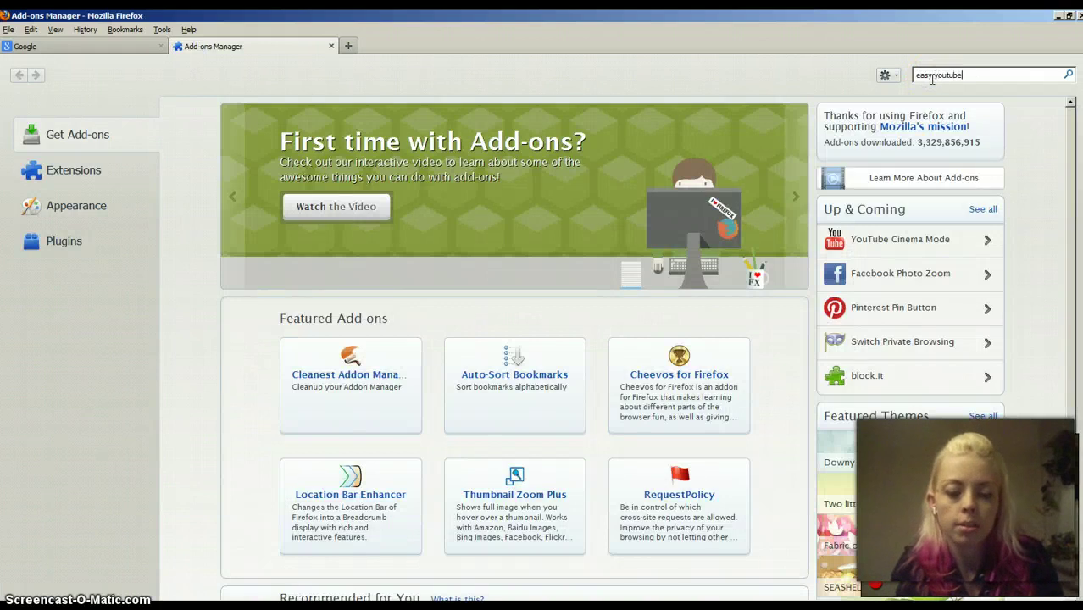
pyautogui.write(' downloader')
pyautogui.press('Return')
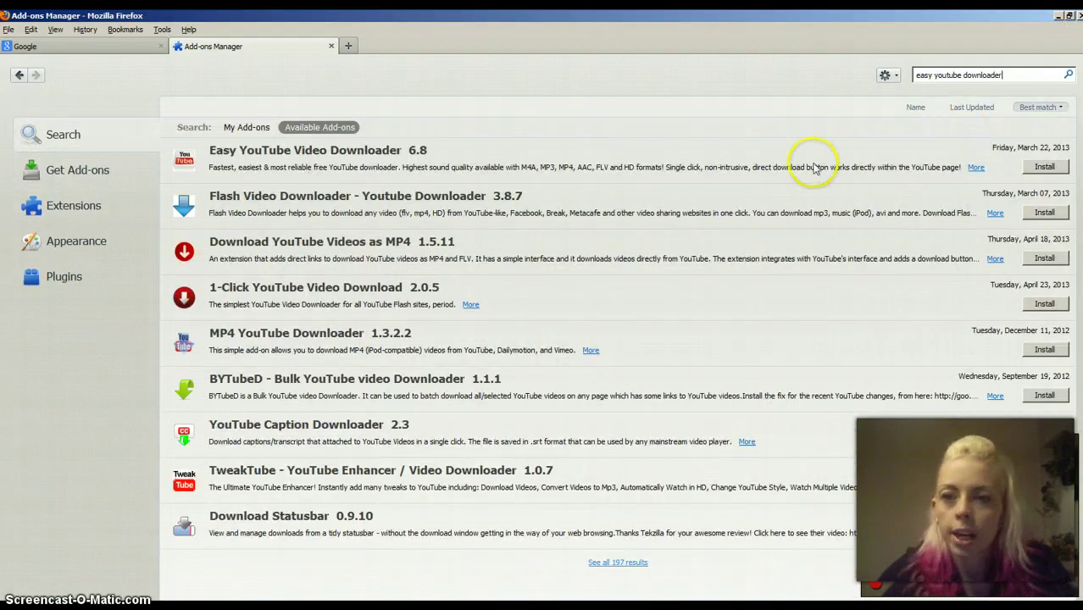
pyautogui.click(1051, 167)
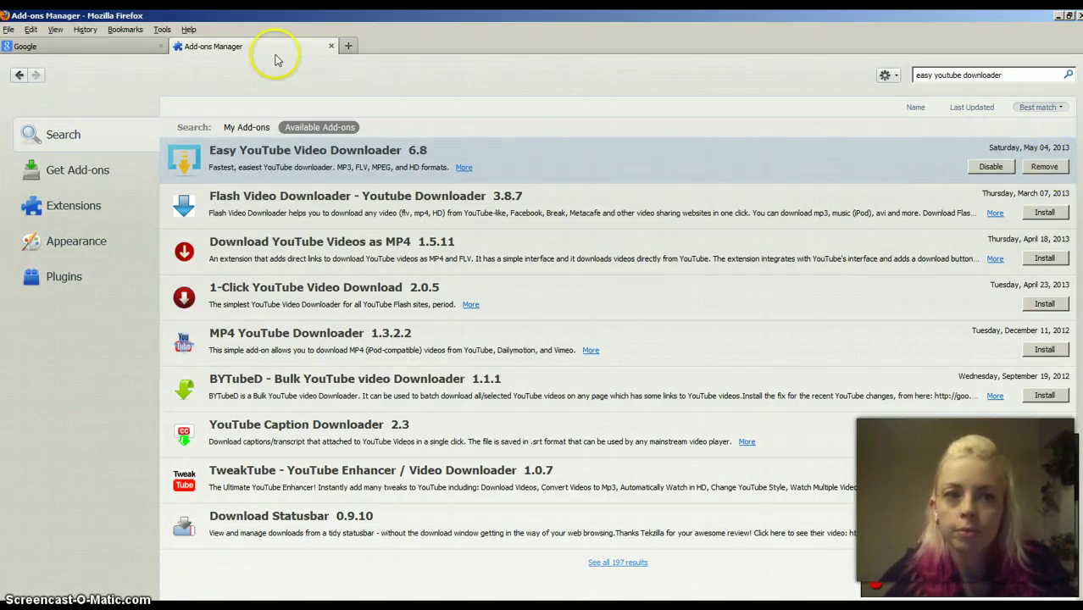
# Close the Add-ons Manager and go to youtube.com.
pyautogui.click(329, 47)
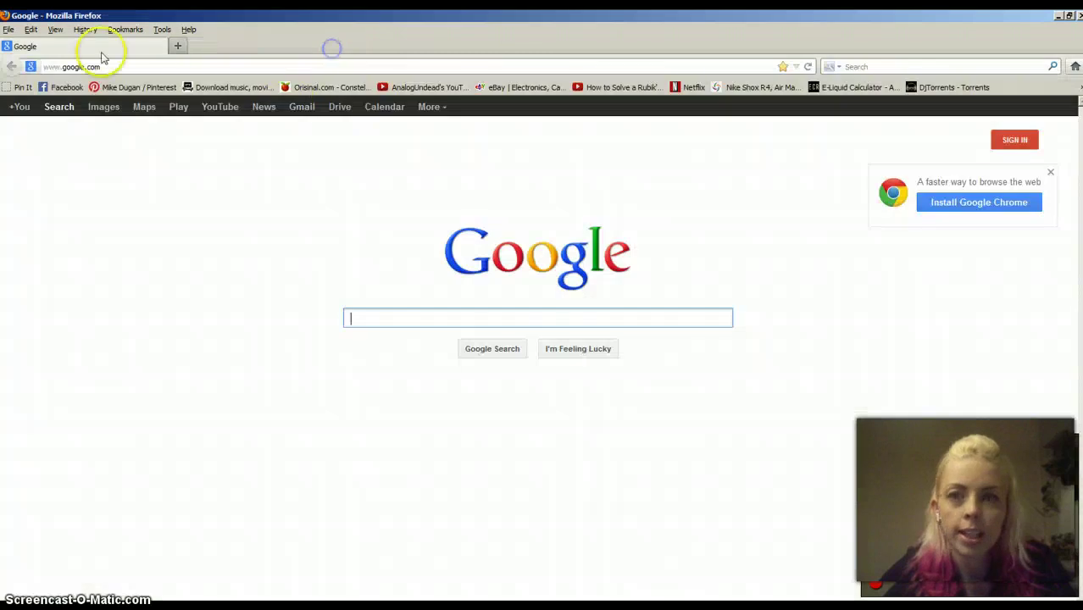
pyautogui.click(127, 66)
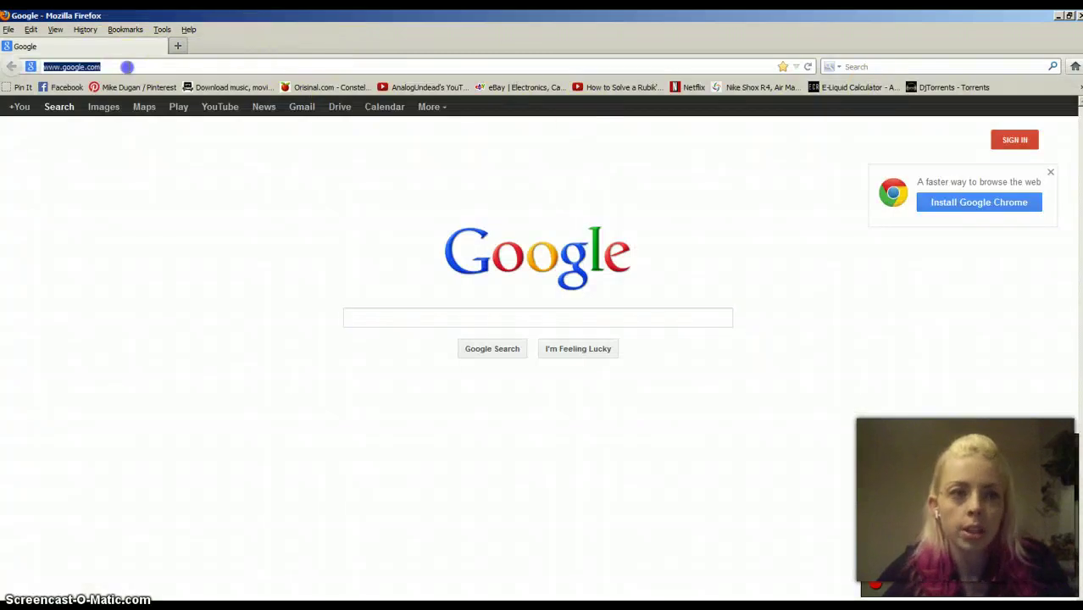
pyautogui.write('youtube')
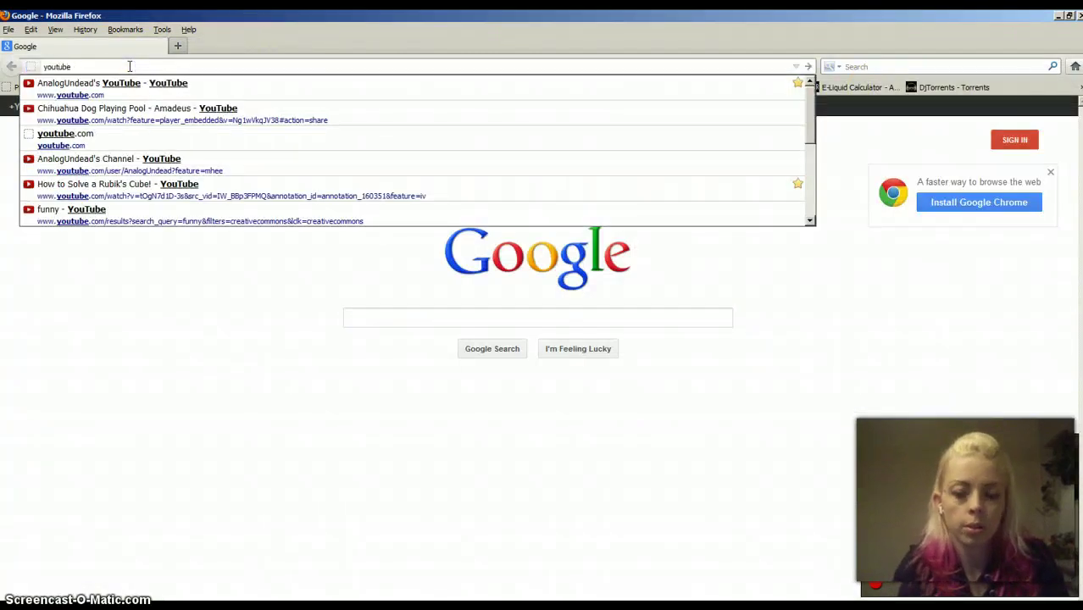
pyautogui.write('.com')
pyautogui.press('Return')
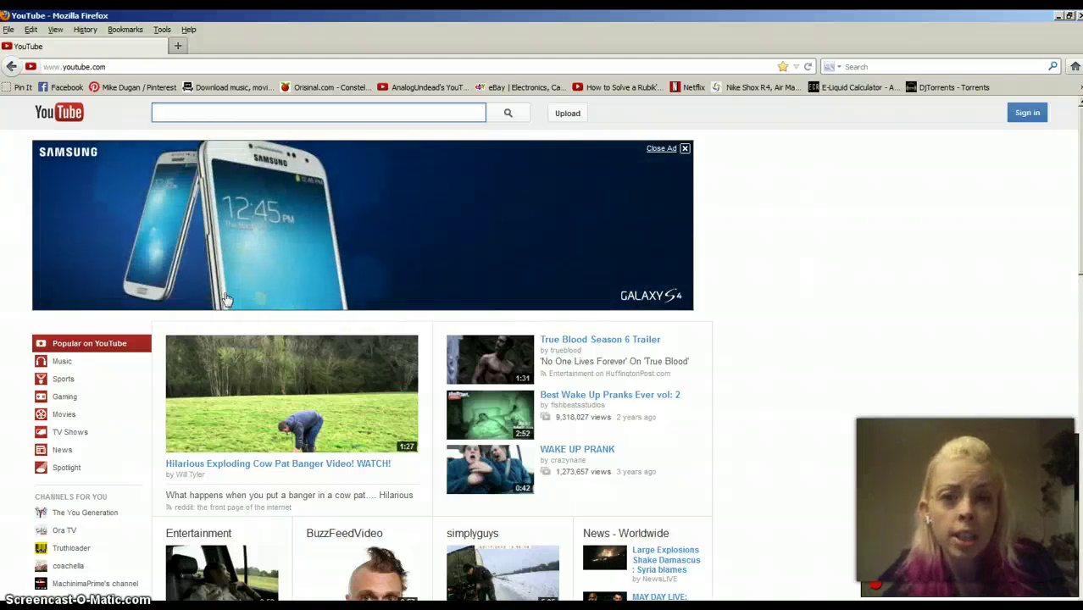
# Search YouTube for 'Silly kitties'.
pyautogui.click(239, 300)
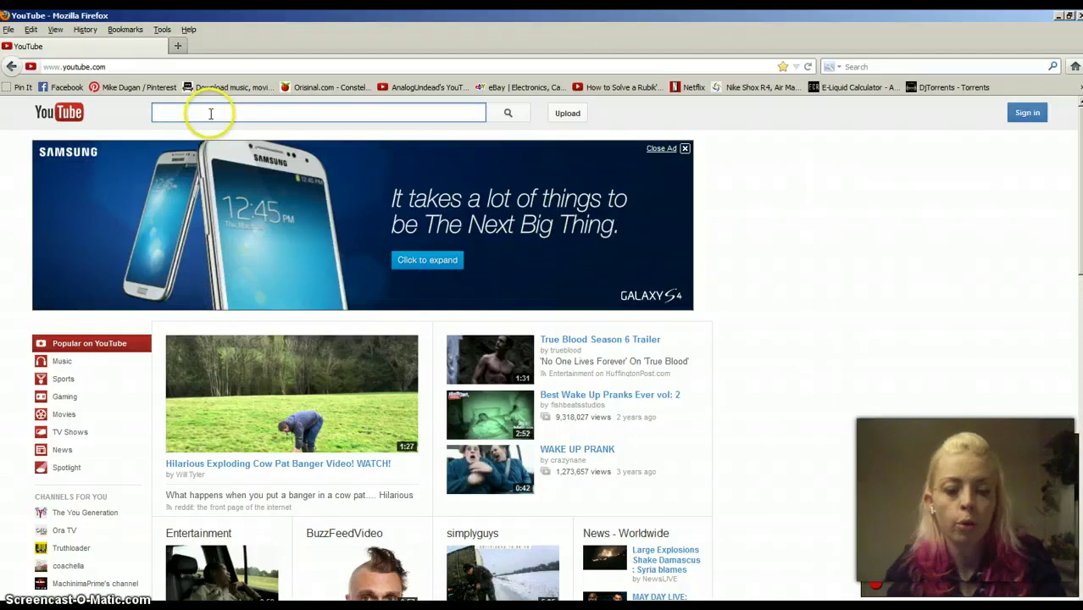
pyautogui.write('Silly ki')
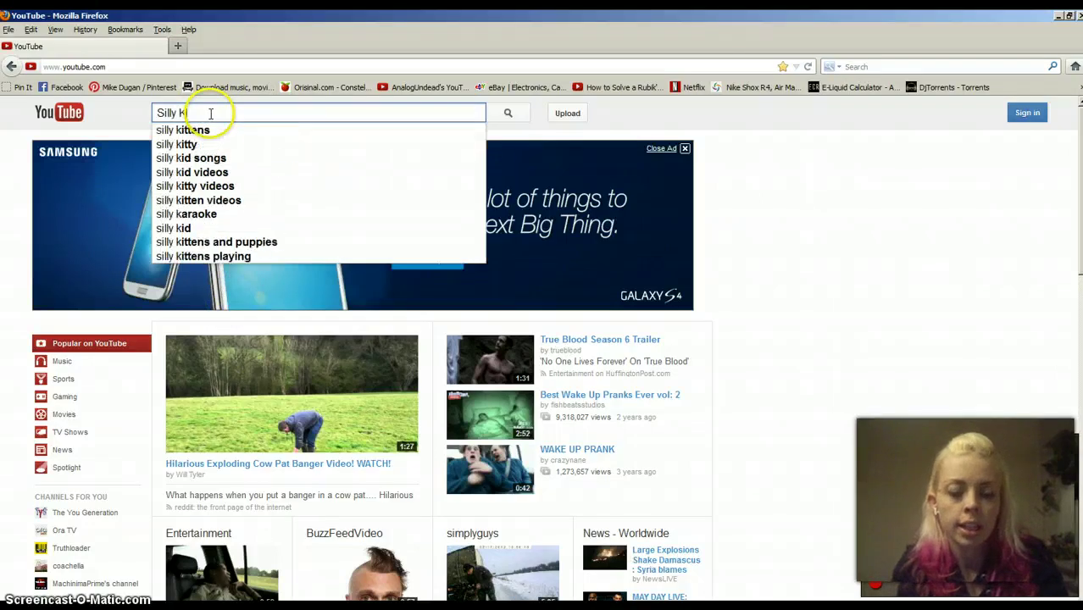
pyautogui.write('tties')
pyautogui.press('Return')
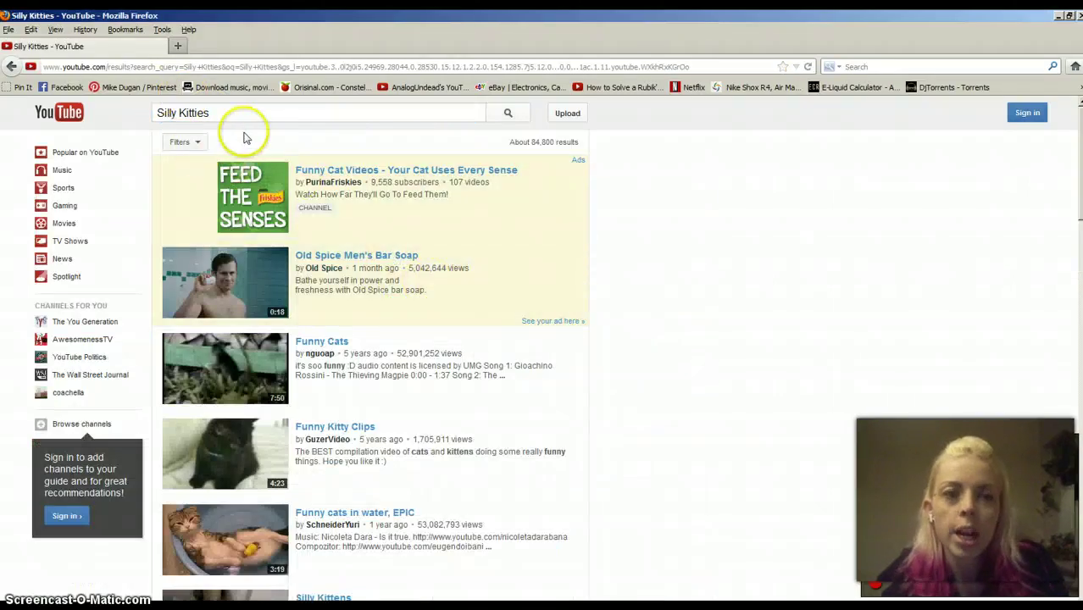
# Filter the search results to Creative commons videos.
pyautogui.click(181, 146)
pyautogui.click(388, 213)
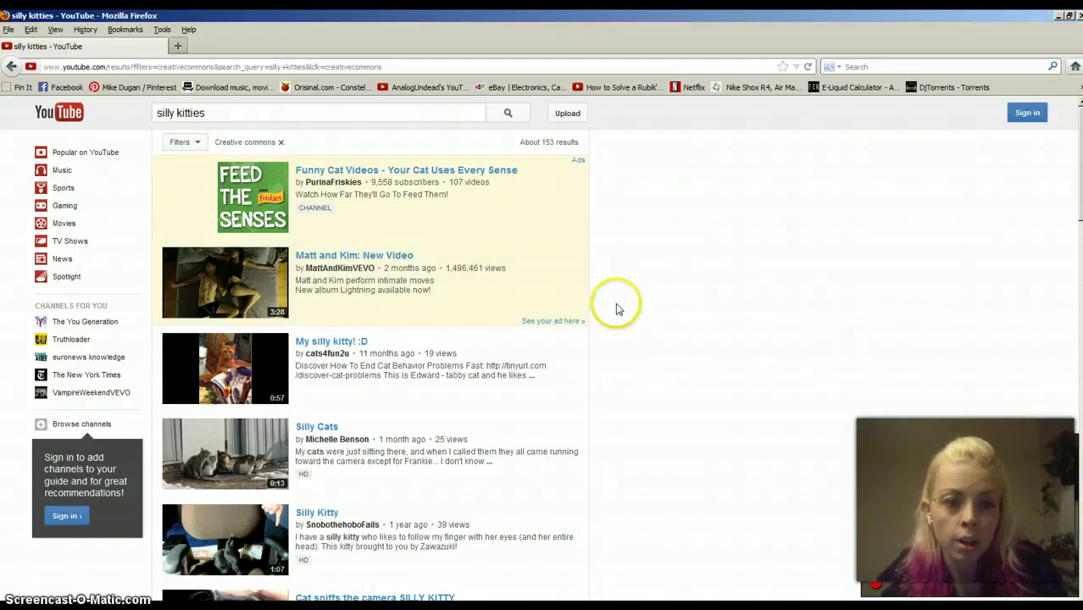
pyautogui.scroll(-3, 616, 307)
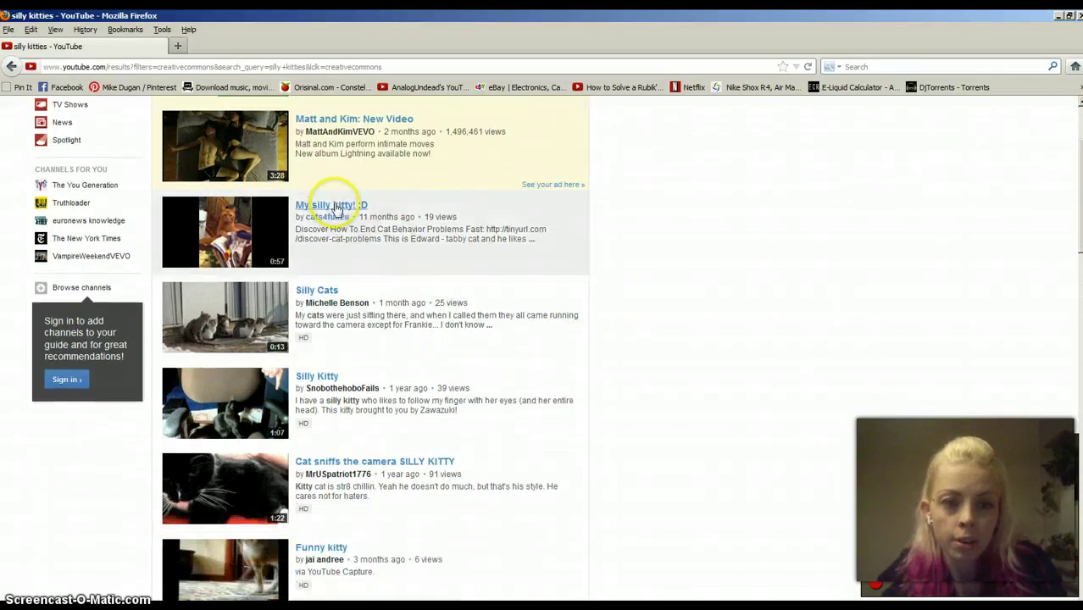
pyautogui.scroll(3, 337, 182)
# Sort the results by view count and open the 'My silly kitty' video.
pyautogui.click(179, 141)
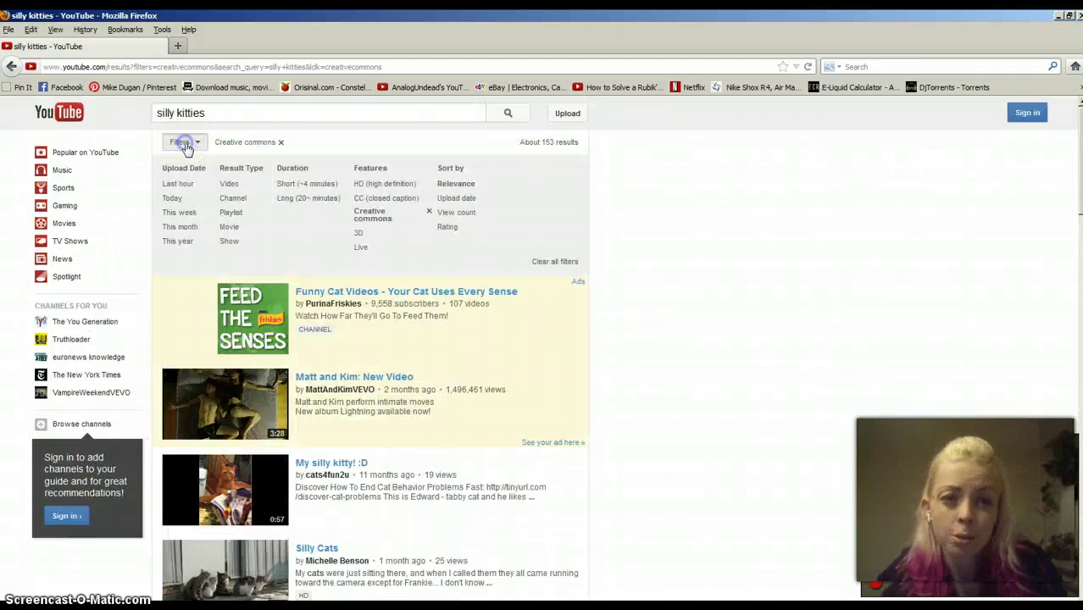
pyautogui.click(462, 212)
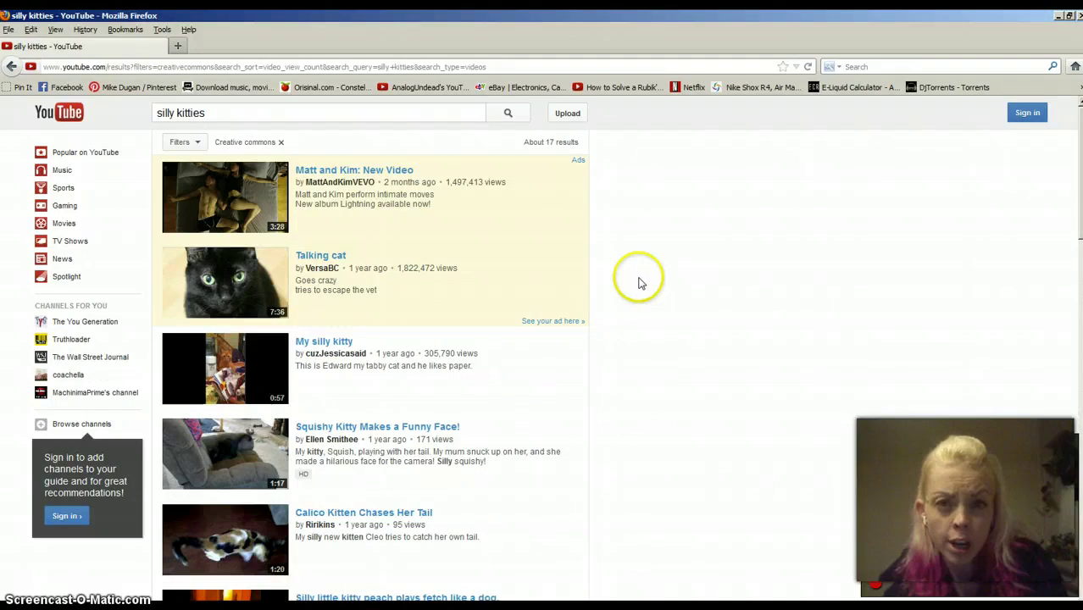
pyautogui.scroll(-3, 642, 282)
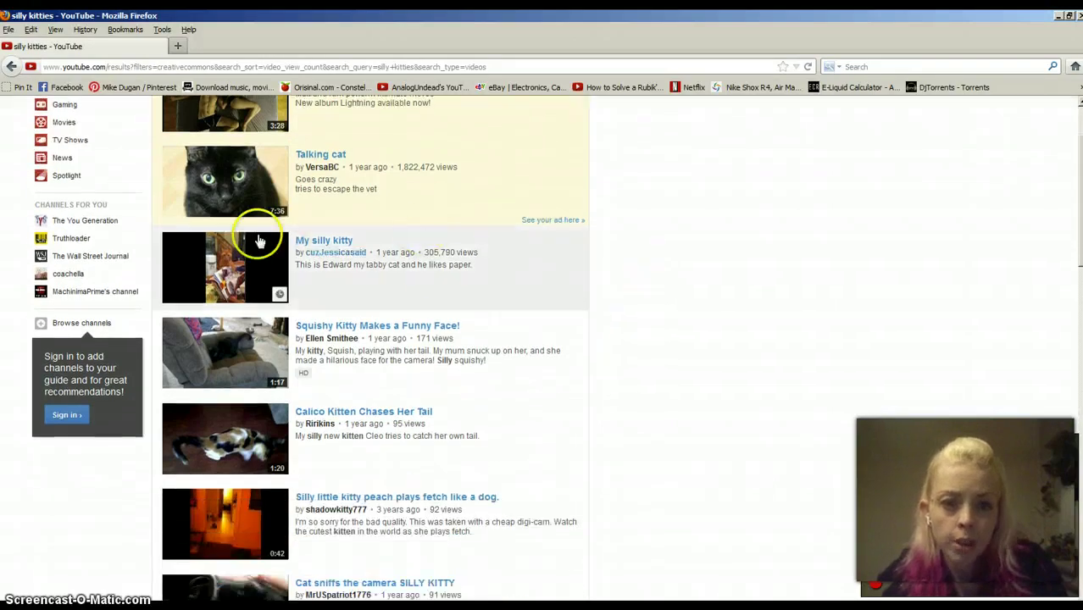
pyautogui.click(319, 243)
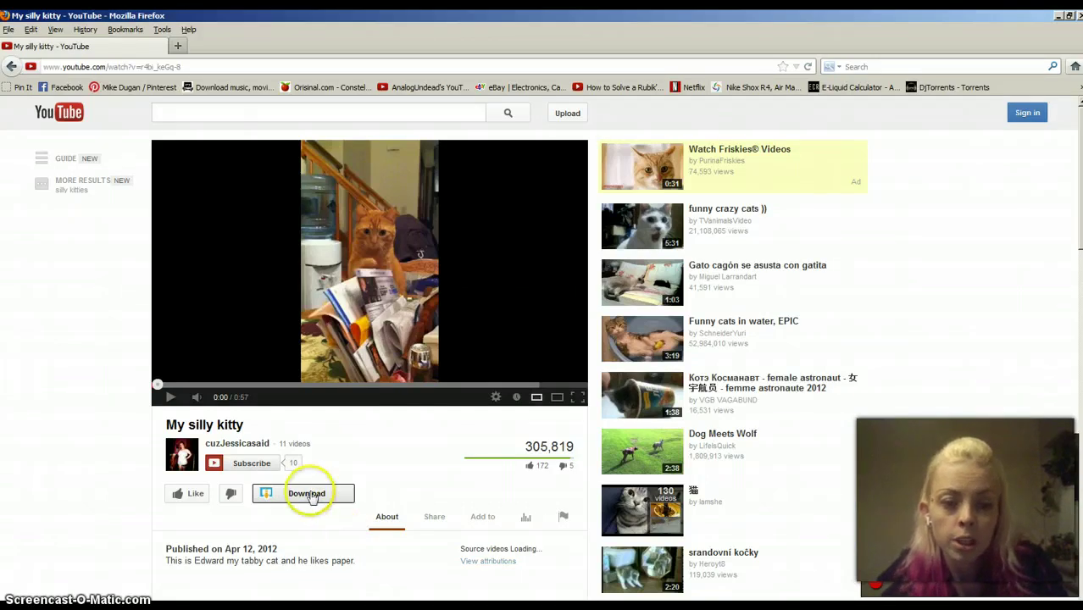
# Download 'My silly kitty' as an MP4 360p file with the add-on's Download button.
pyautogui.click(308, 494)
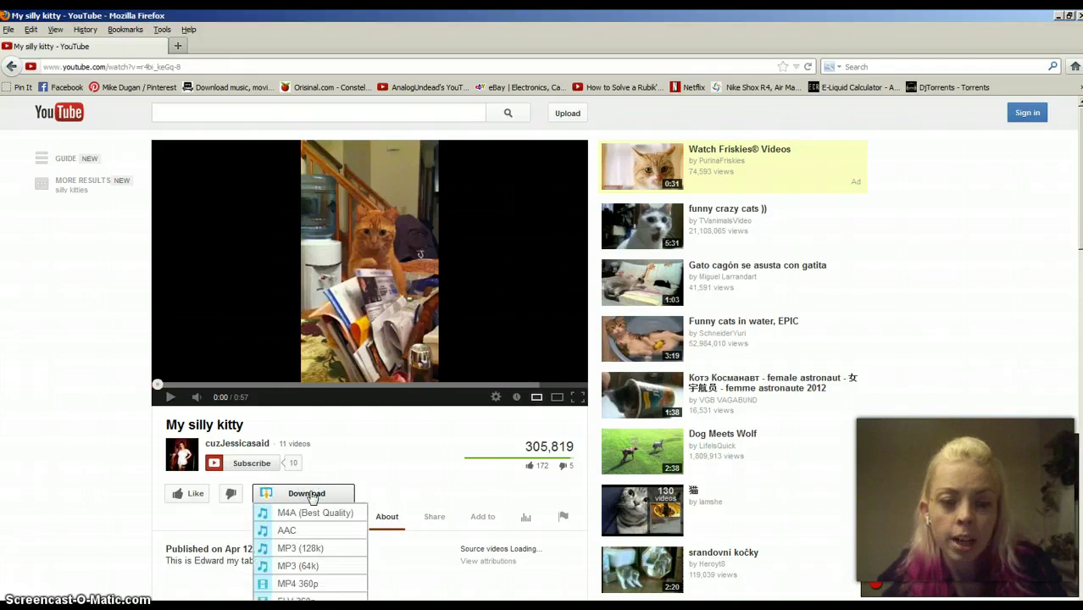
pyautogui.scroll(-1, 314, 500)
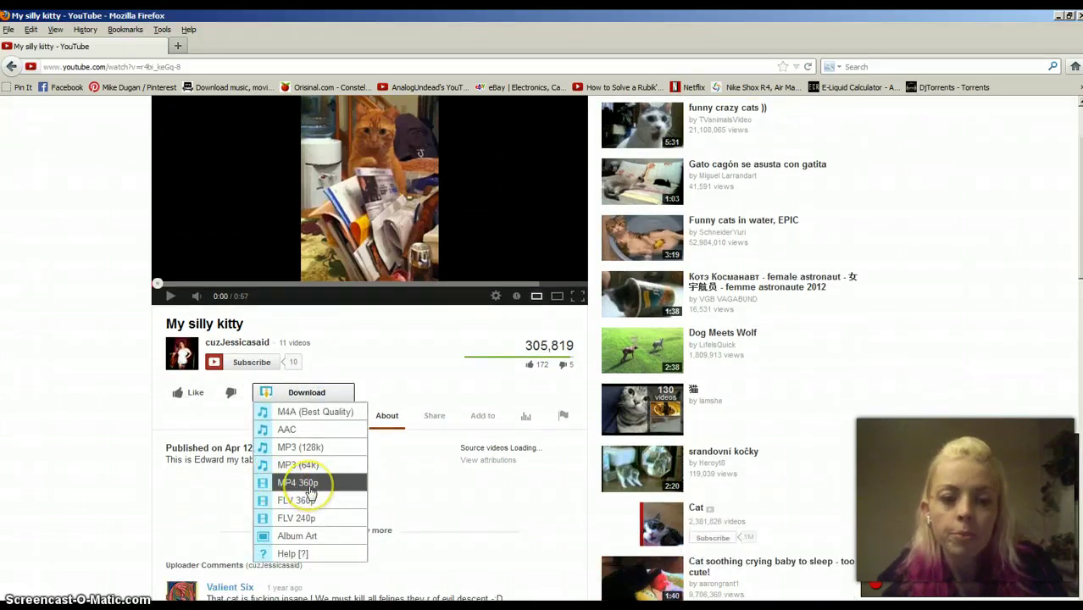
pyautogui.click(312, 485)
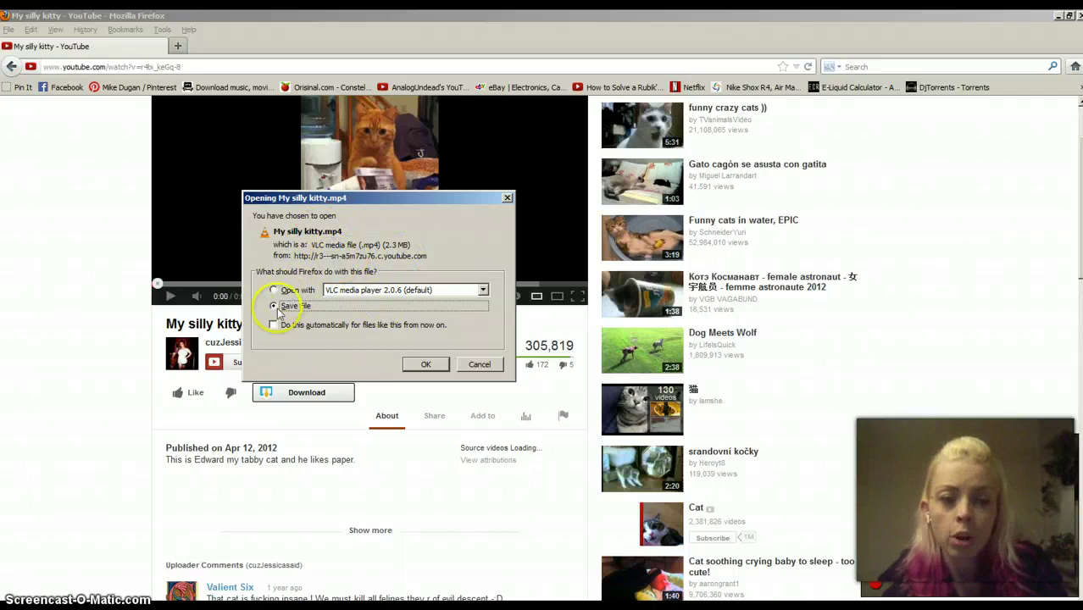
# Save My silly kitty.mp4 and bring up its options in the Downloads window.
pyautogui.click(427, 365)
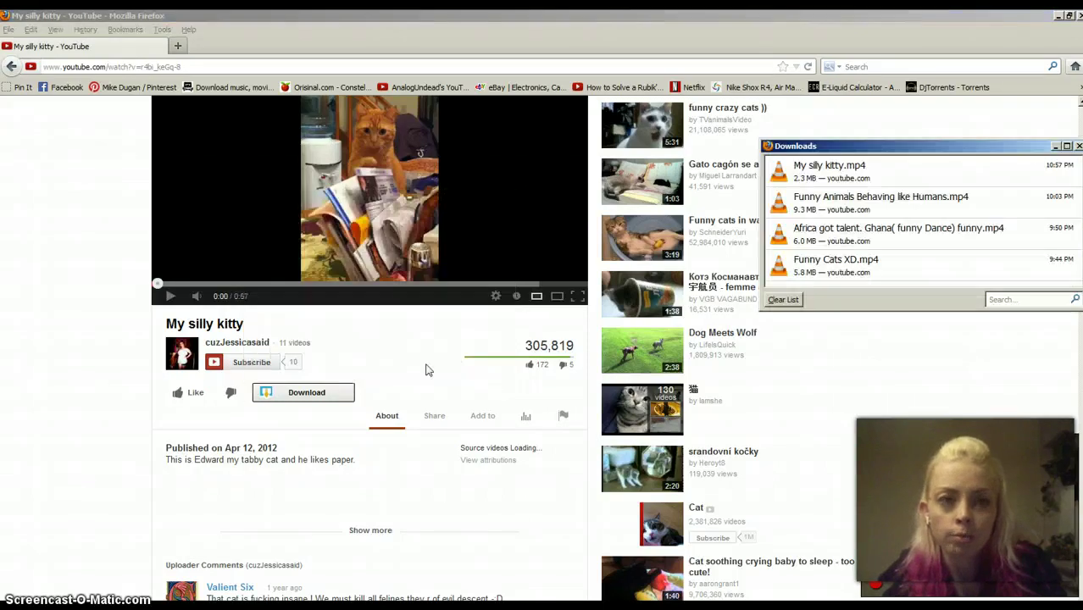
pyautogui.click(426, 366)
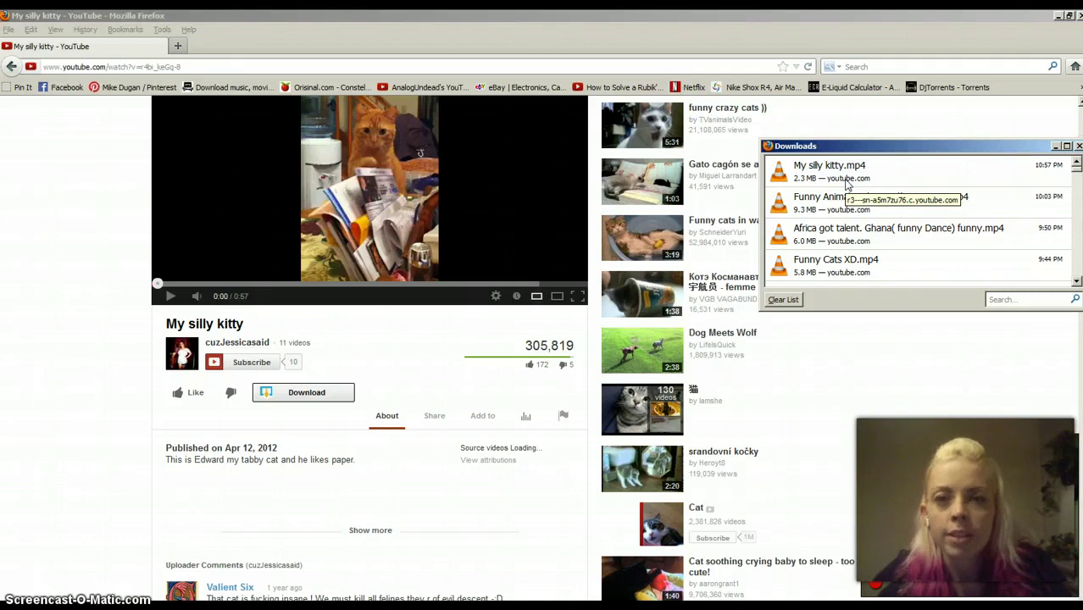
pyautogui.rightClick(843, 179)
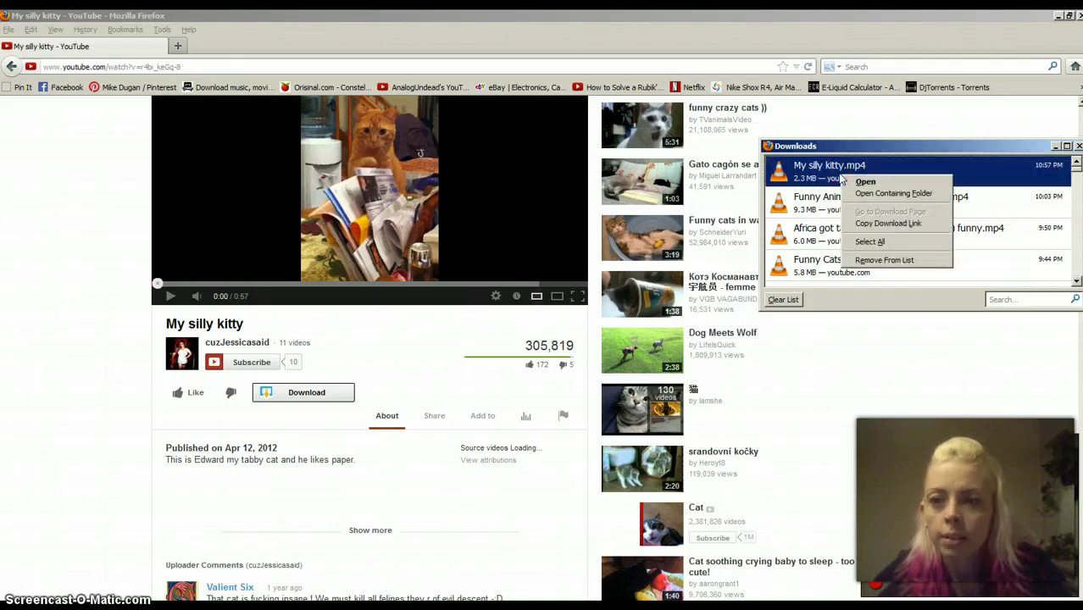
# Open the downloaded My silly kitty file from its folder in Windows Live Movie Maker.
pyautogui.click(865, 194)
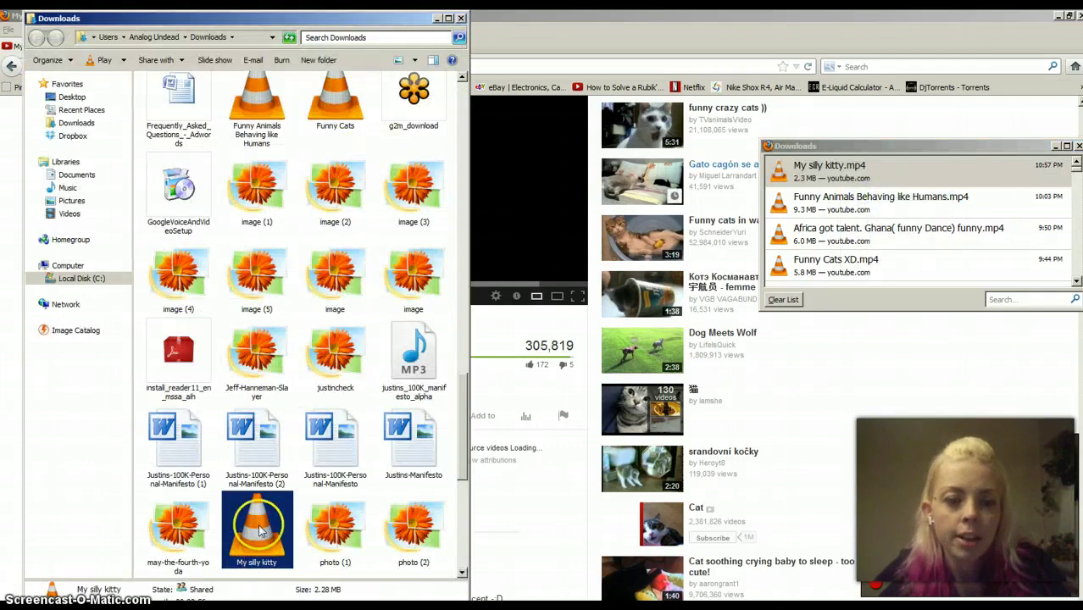
pyautogui.rightClick(260, 540)
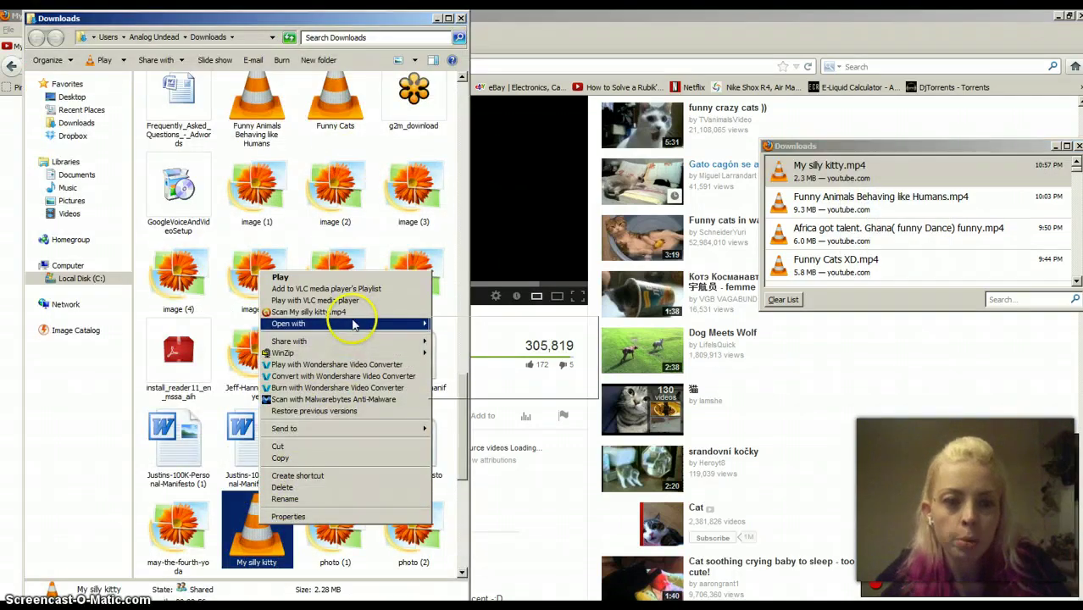
pyautogui.moveTo(354, 324)
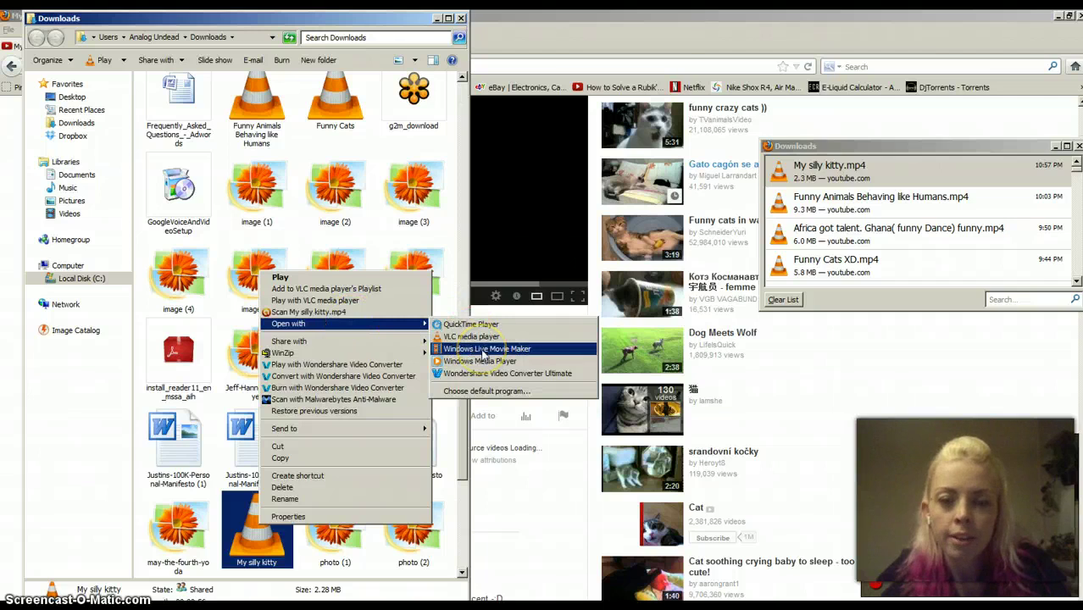
pyautogui.click(484, 350)
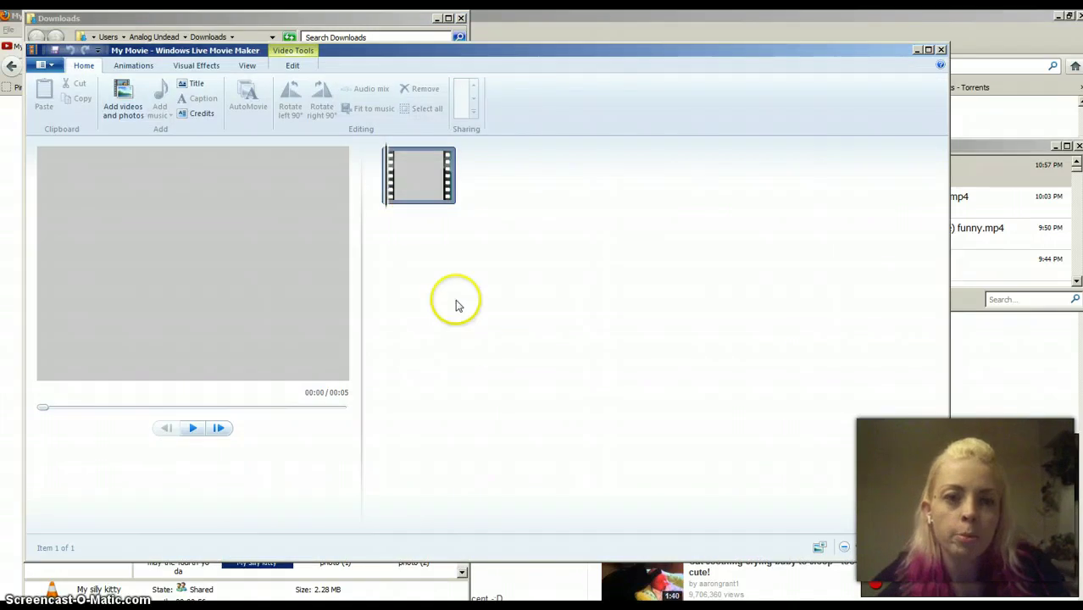
# Turn the kitty clip's video volume fully down and bring up the Save movie formats.
pyautogui.click(433, 210)
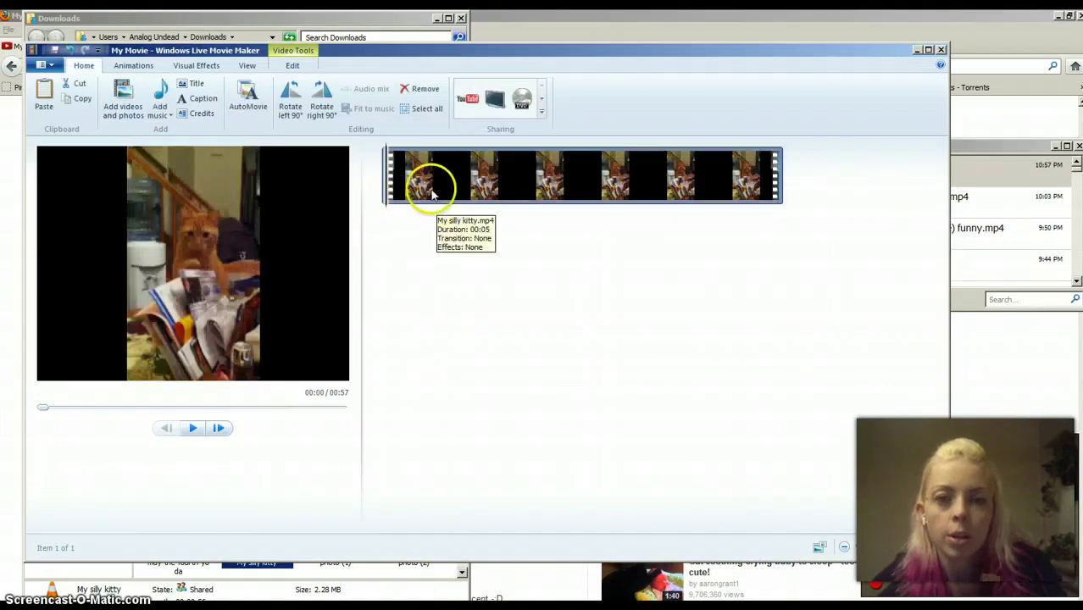
pyautogui.click(291, 66)
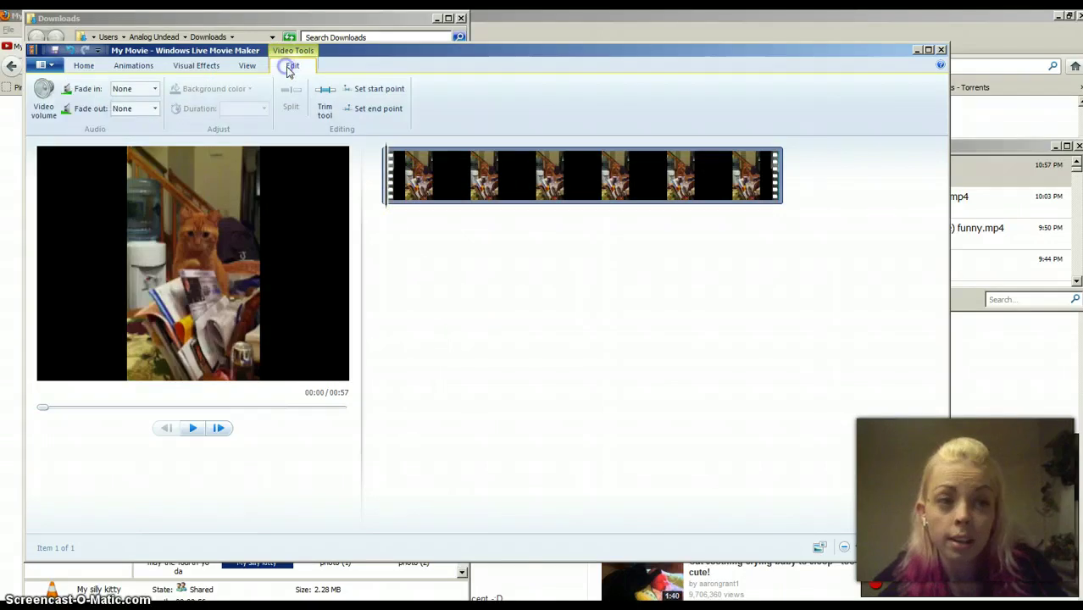
pyautogui.click(43, 95)
pyautogui.moveTo(97, 132); pyautogui.dragTo(51, 132)
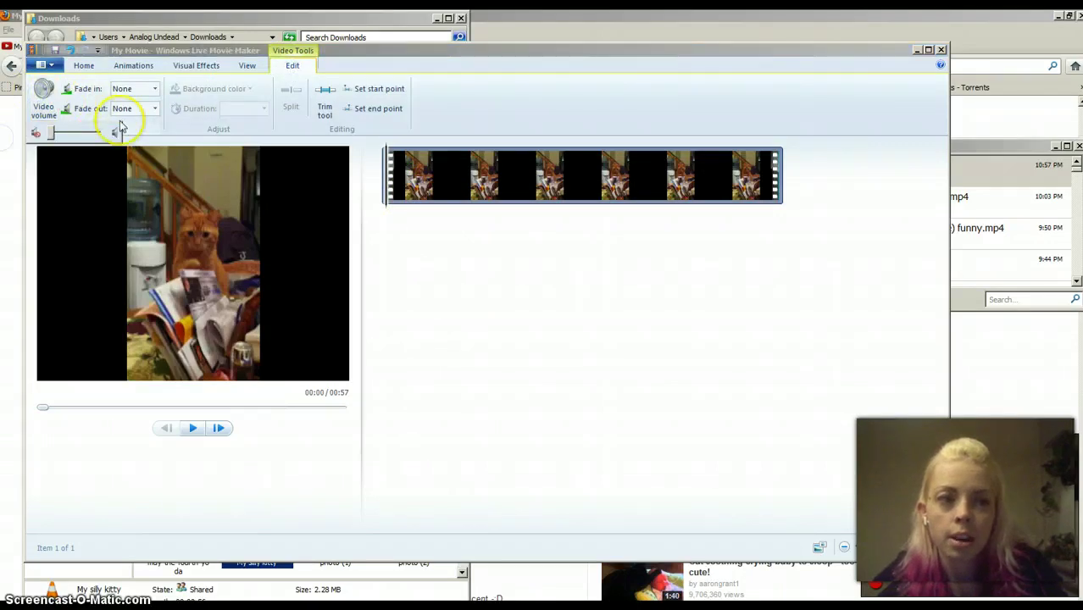
pyautogui.click(44, 64)
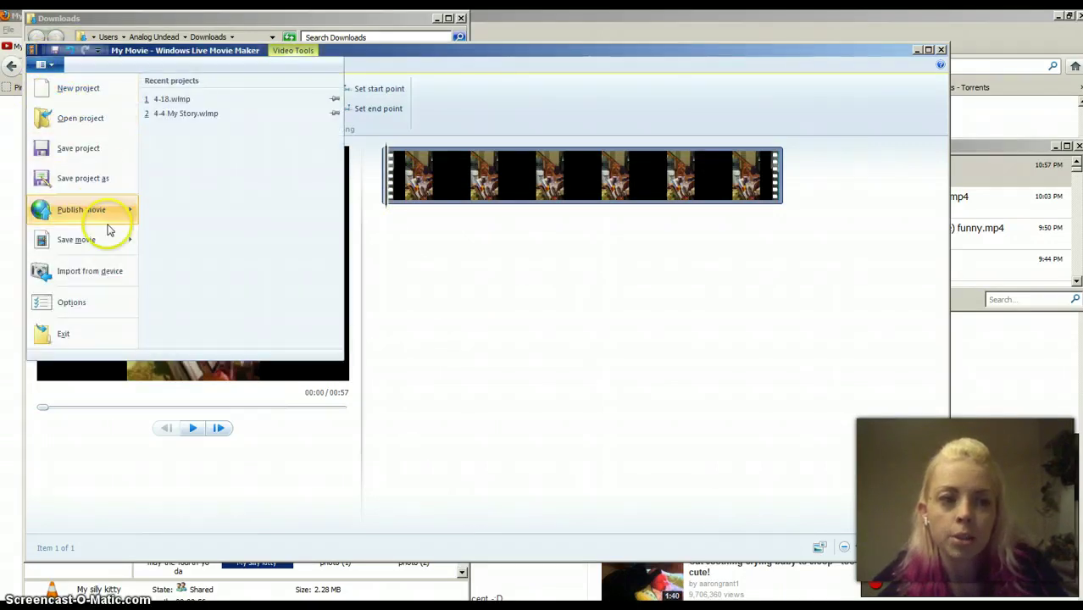
pyautogui.moveTo(115, 248)
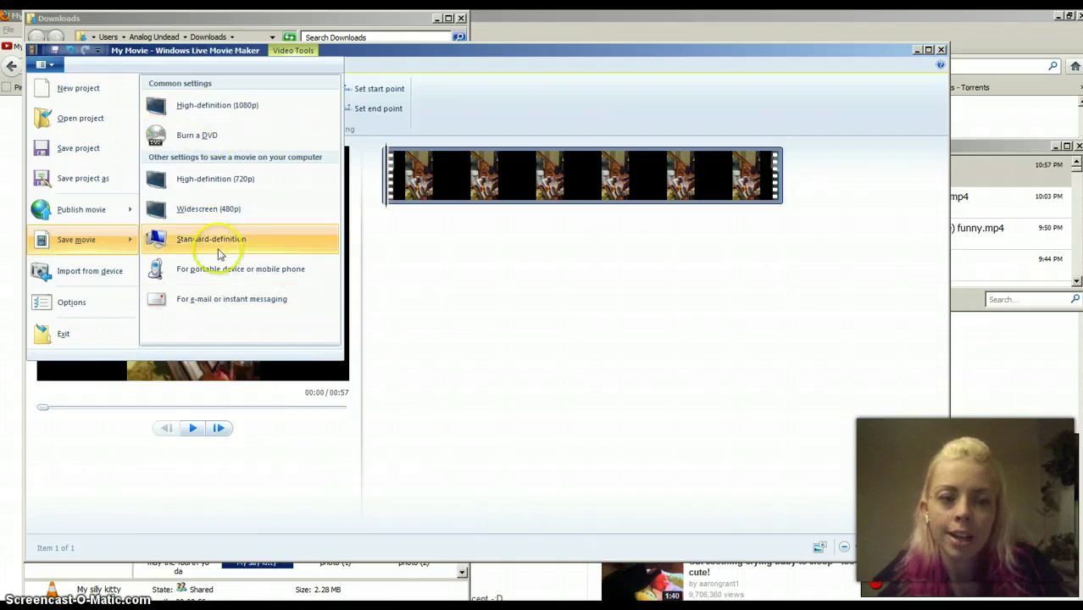
# Save the muted movie in the e-mail format as 'Kitty Video'.
pyautogui.click(238, 305)
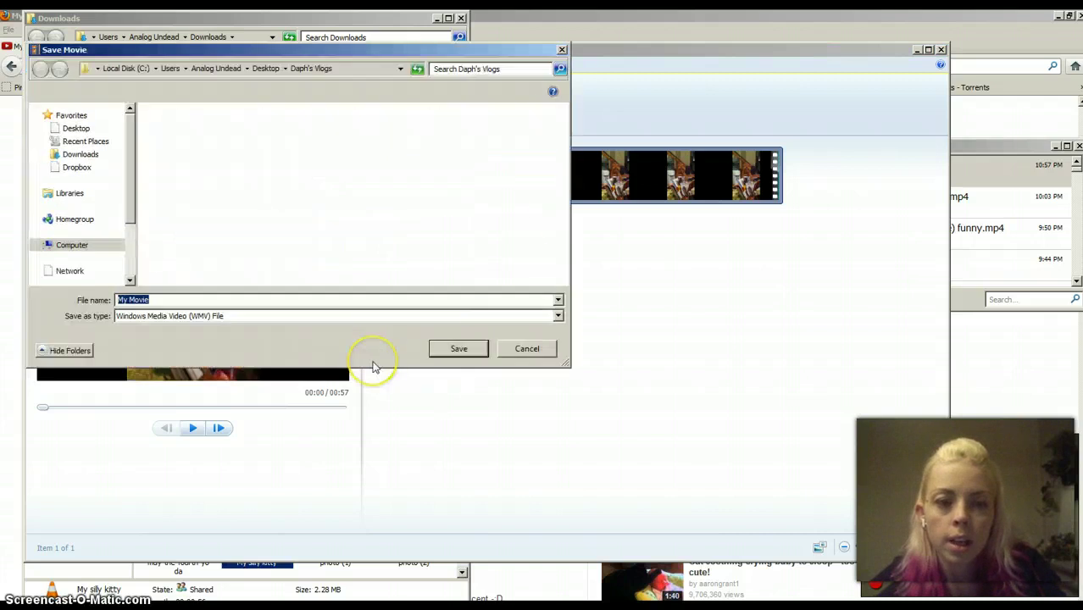
pyautogui.write('Kitty Video')
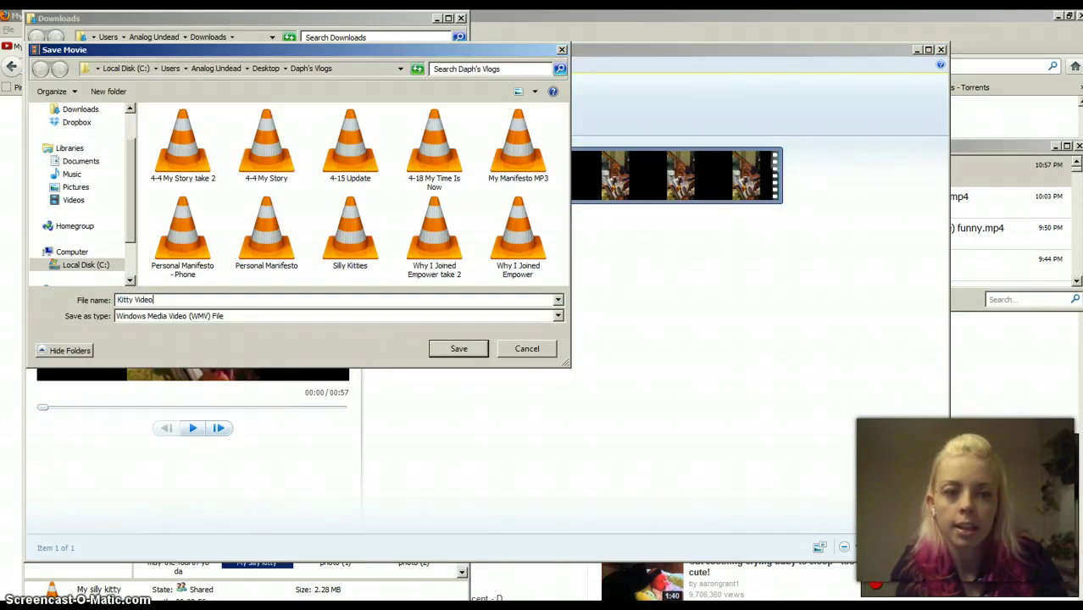
pyautogui.click(459, 349)
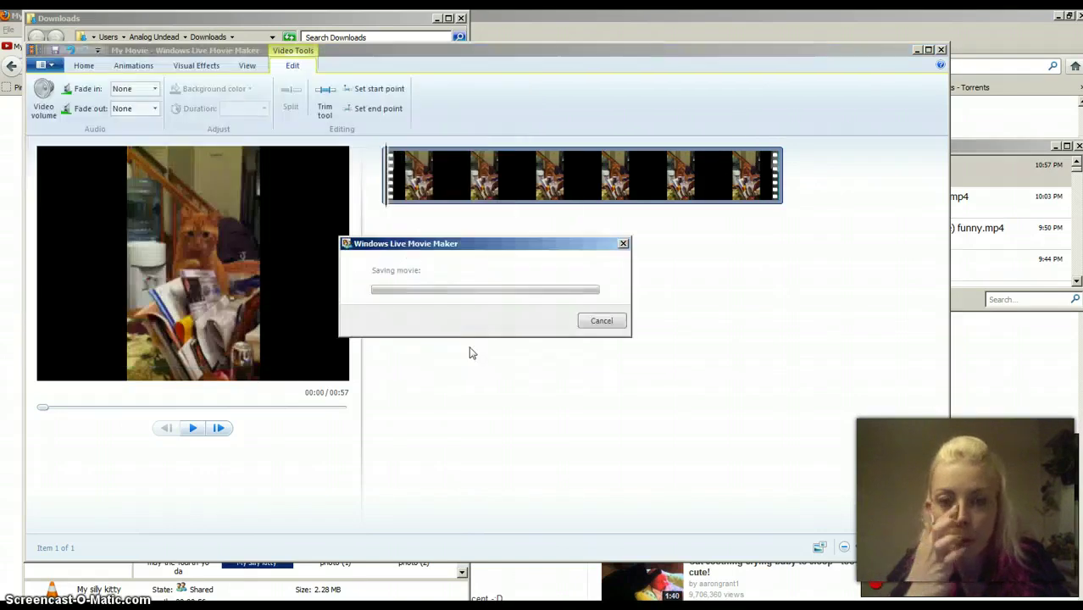
pyautogui.click(503, 345)
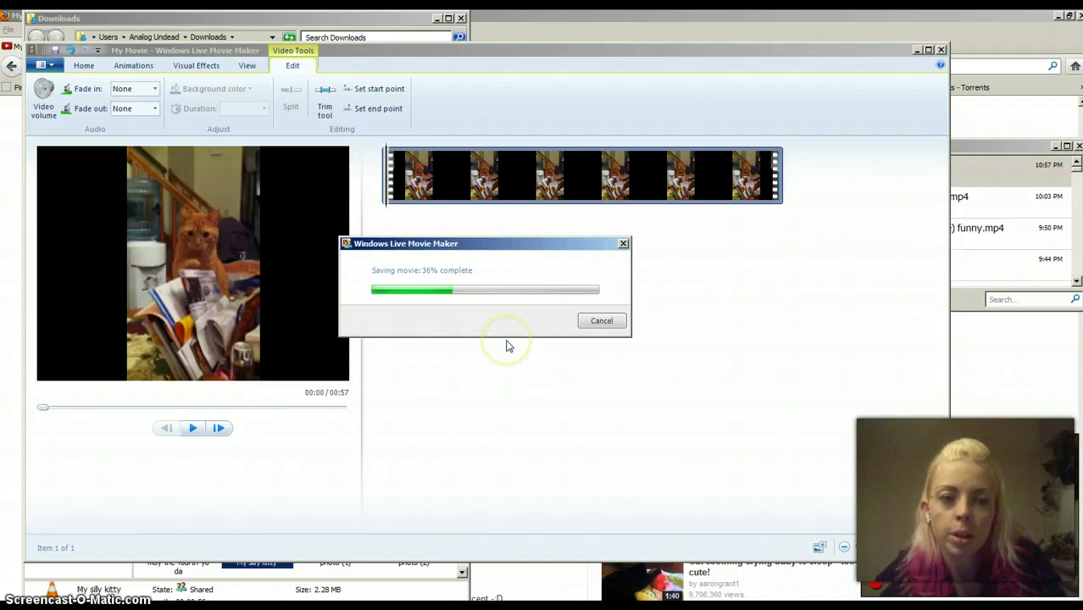
pyautogui.click(513, 345)
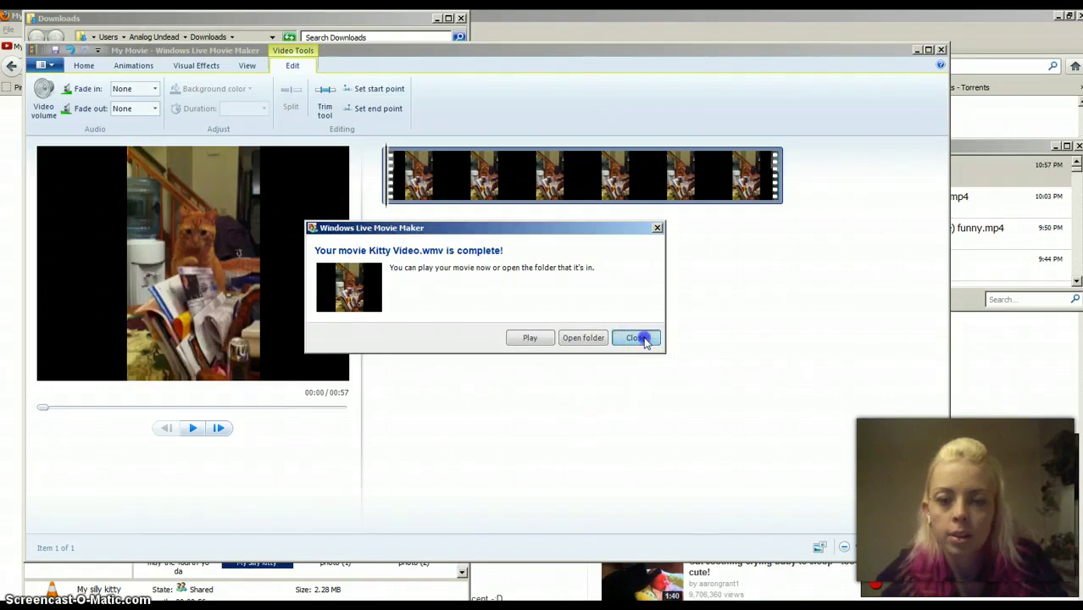
pyautogui.click(638, 339)
# Close Movie Maker without saving the project, and close the Downloads folder.
pyautogui.click(940, 49)
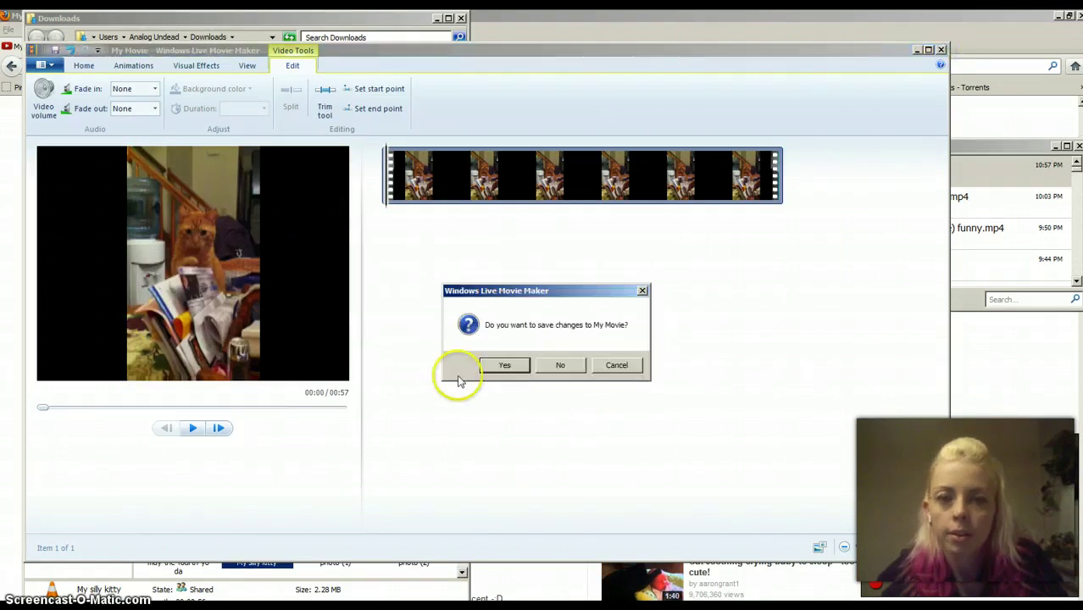
pyautogui.click(559, 368)
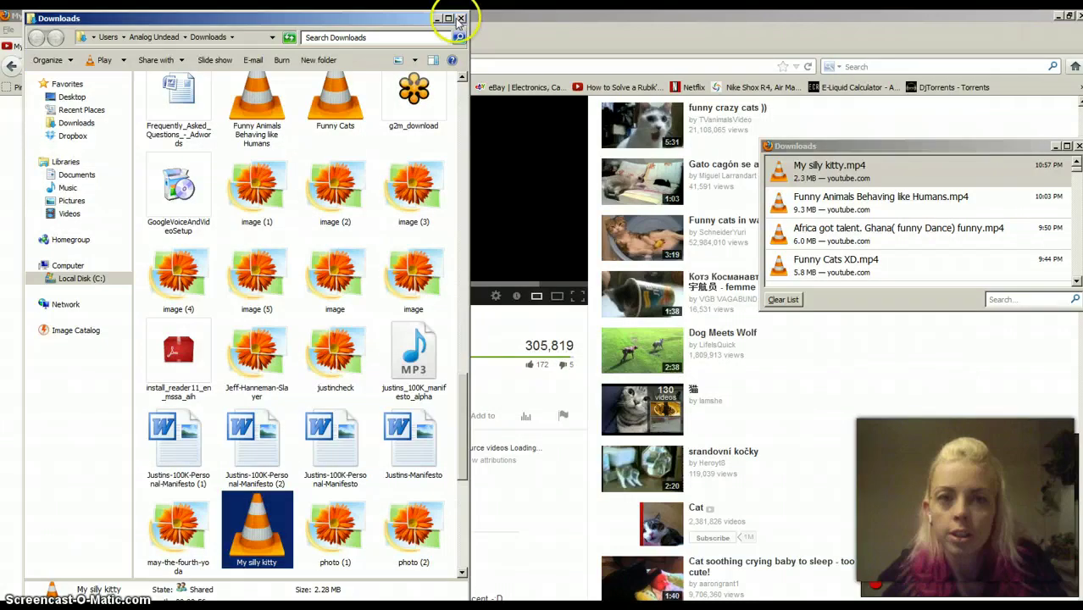
pyautogui.click(460, 19)
# Close the downloads list, go to facebook.com, and start a new photo/video post.
pyautogui.click(1077, 146)
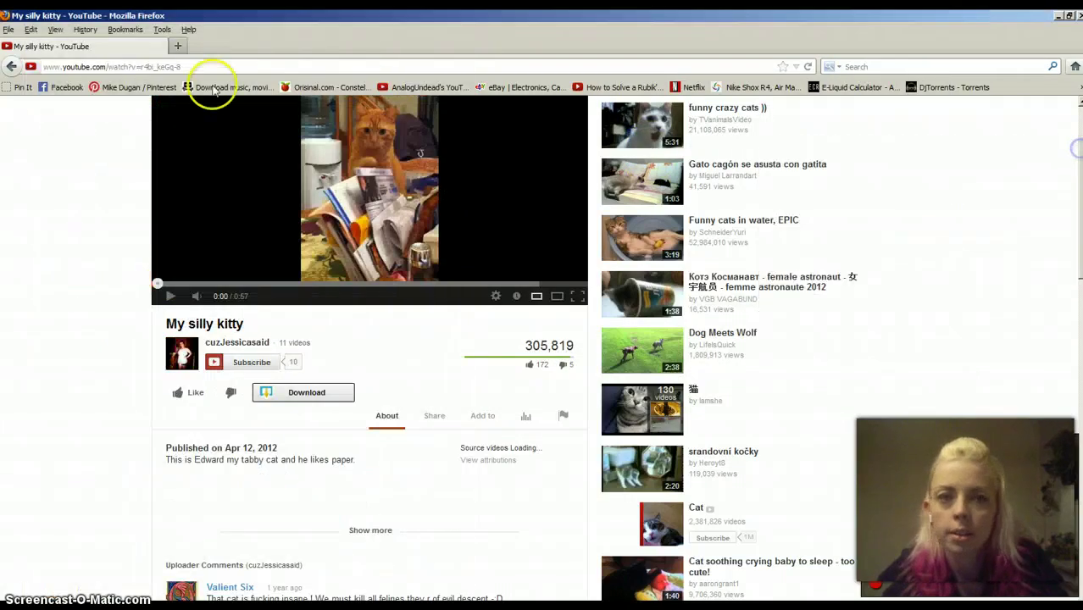
pyautogui.click(80, 66)
pyautogui.write('fca')
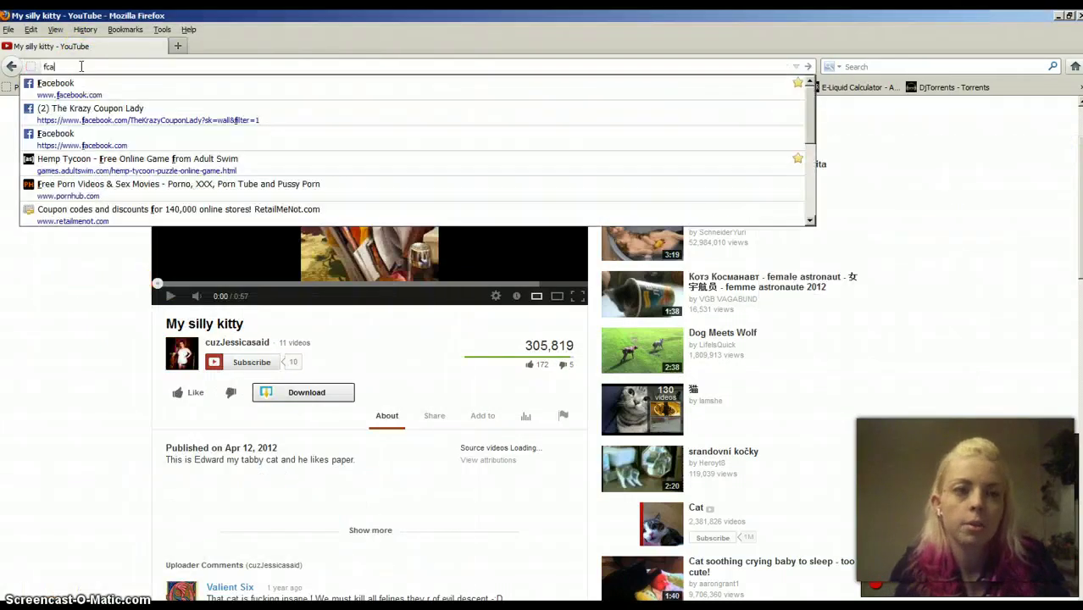
pyautogui.press('BackSpace')
pyautogui.press('BackSpace')
pyautogui.write('ace')
pyautogui.press('Down')
pyautogui.press('Return')
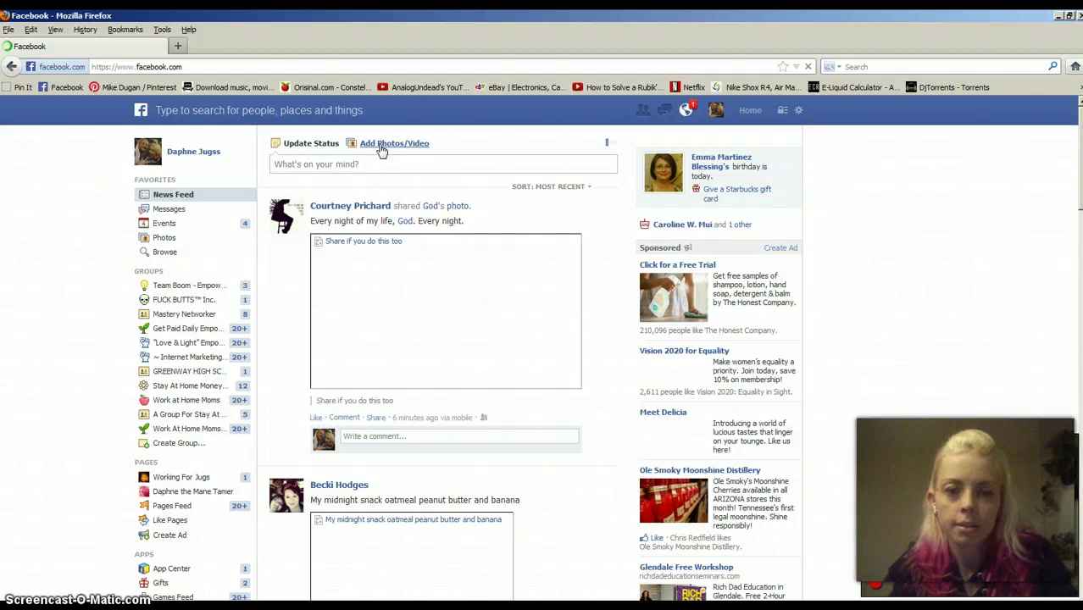
pyautogui.click(410, 146)
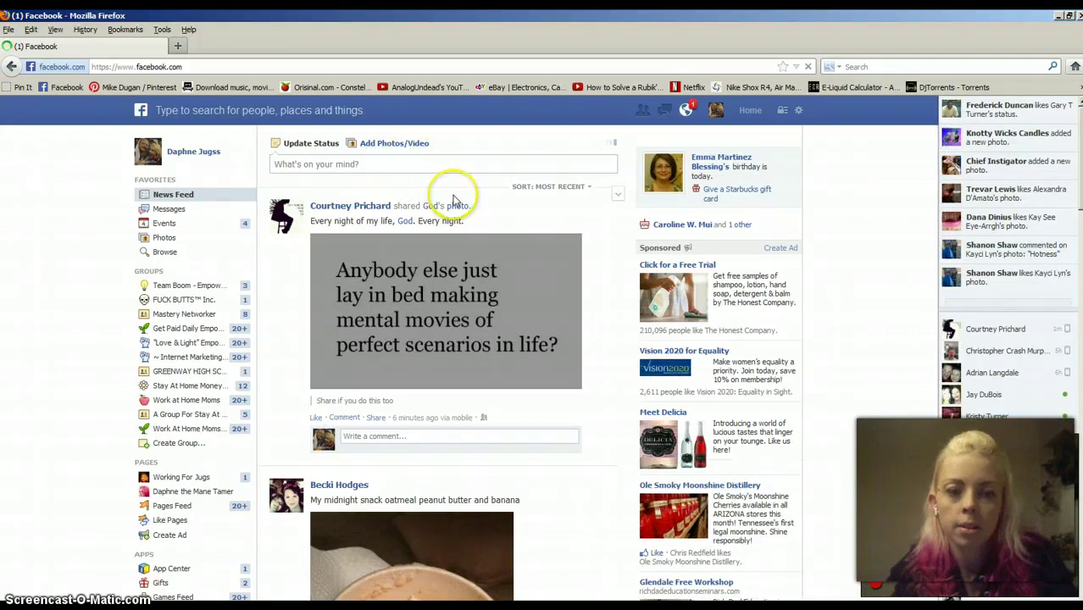
# Choose to upload a video and browse to the Daph's Vlogs folder on the Desktop.
pyautogui.click(398, 189)
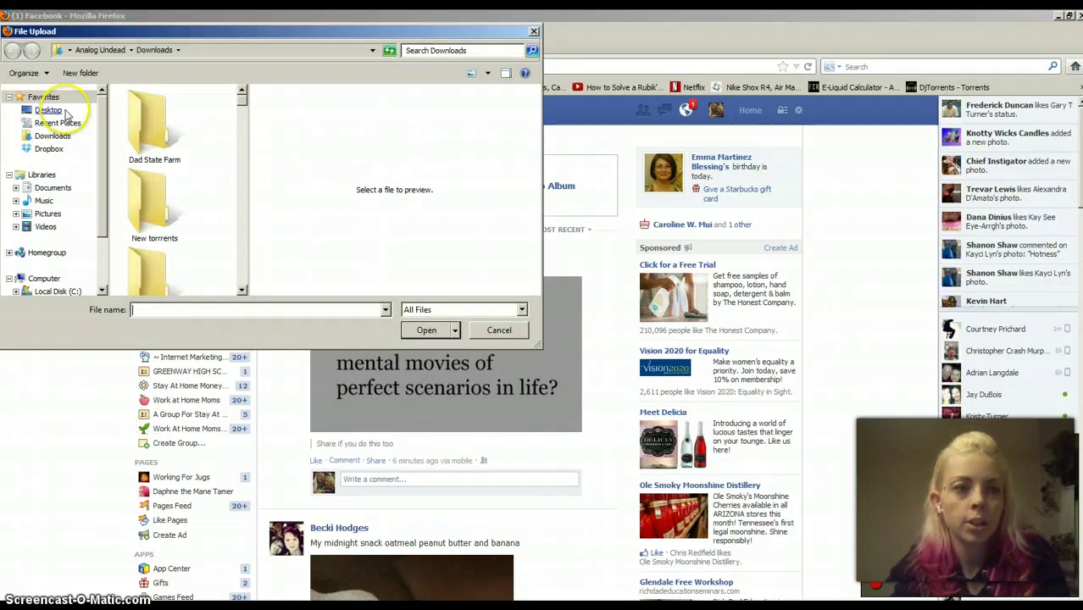
pyautogui.click(64, 113)
pyautogui.moveTo(241, 104); pyautogui.dragTo(235, 189)
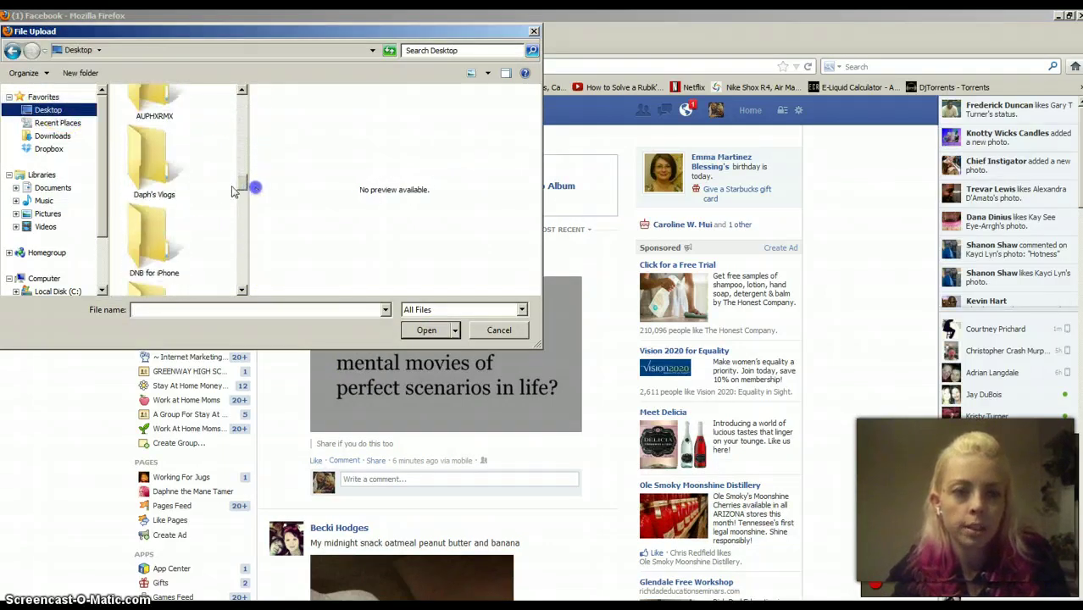
pyautogui.doubleClick(158, 174)
pyautogui.click(159, 178)
# Pick Silly Kitties.wmv as the video file to upload.
pyautogui.moveTo(225, 312); pyautogui.dragTo(85, 310)
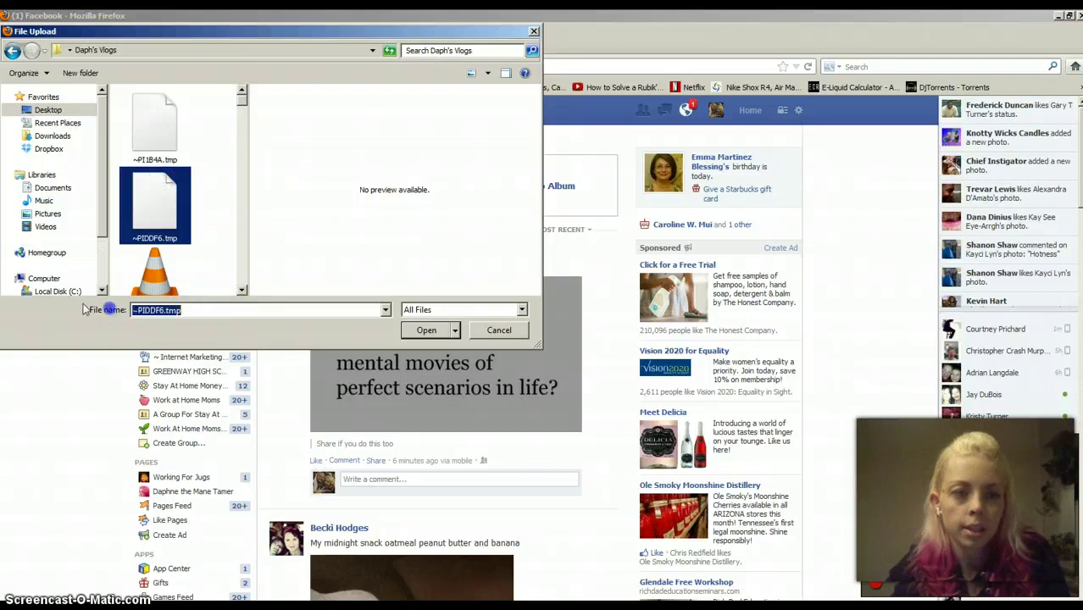
pyautogui.write('si')
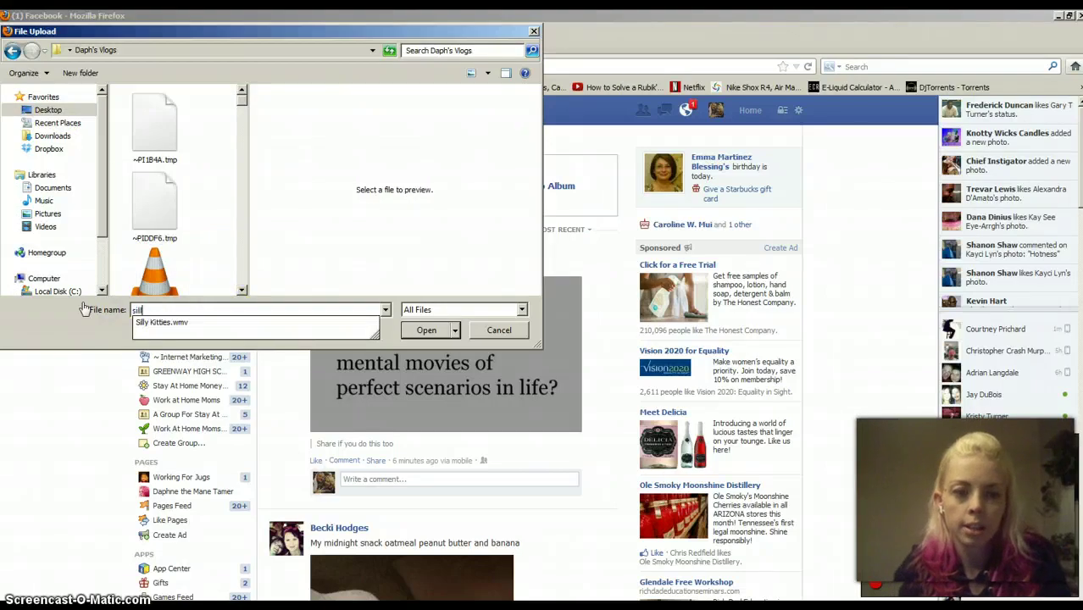
pyautogui.write('l')
pyautogui.press('Down')
pyautogui.press('Return')
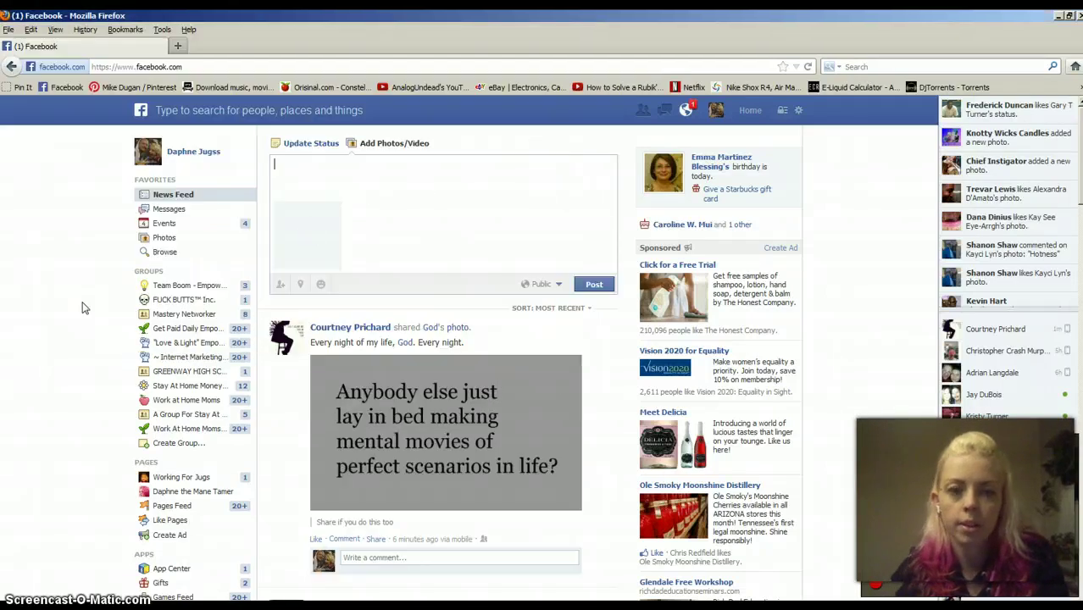
# Limit the video post's audience to Only Me and caption it 'Silly Kitty!'.
pyautogui.click(322, 183)
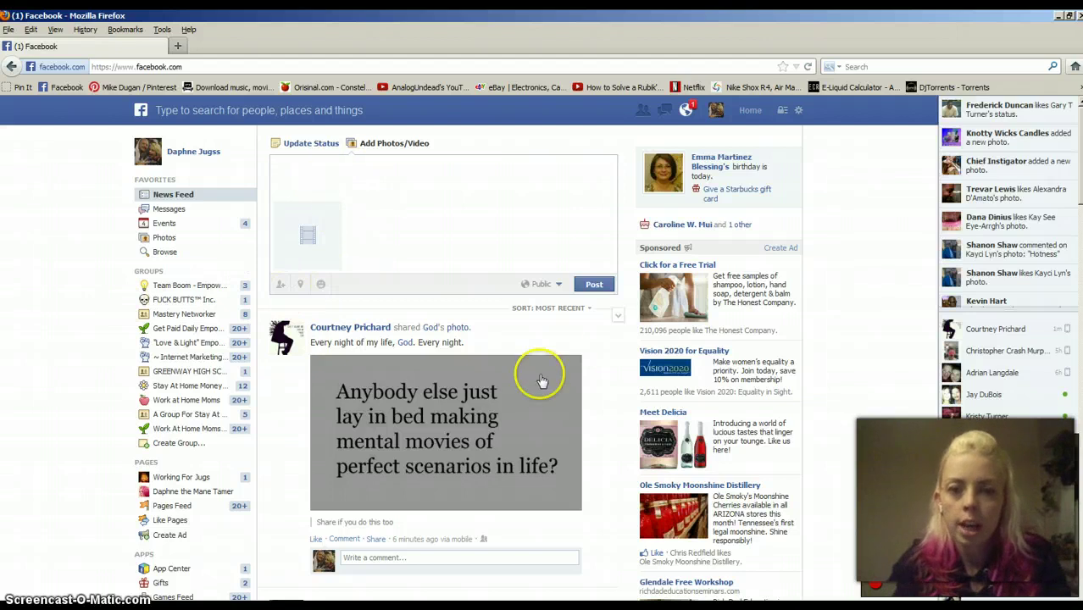
pyautogui.click(555, 284)
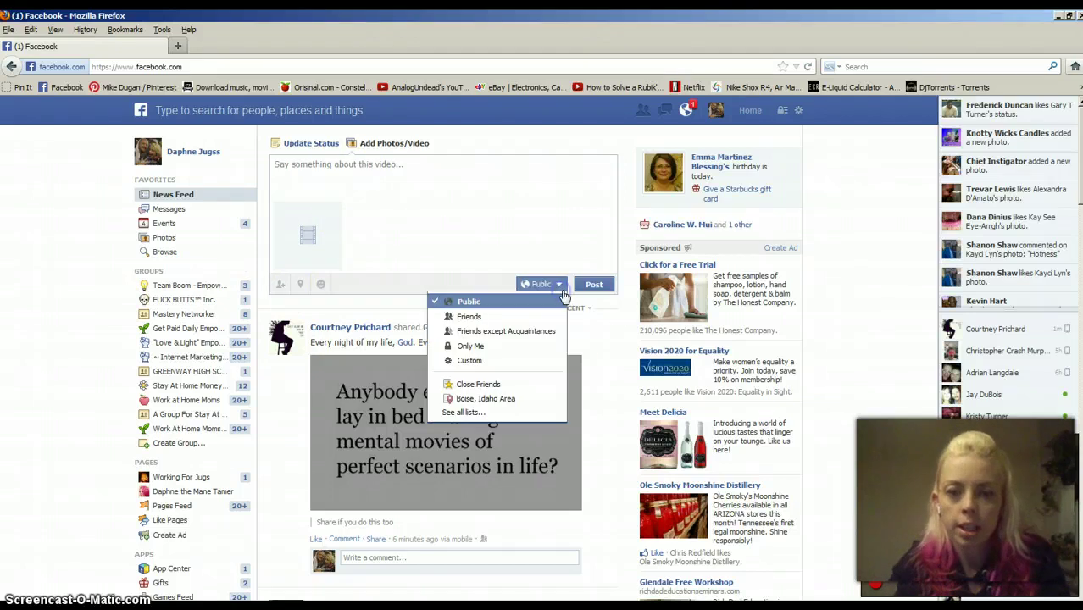
pyautogui.click(471, 347)
pyautogui.click(309, 172)
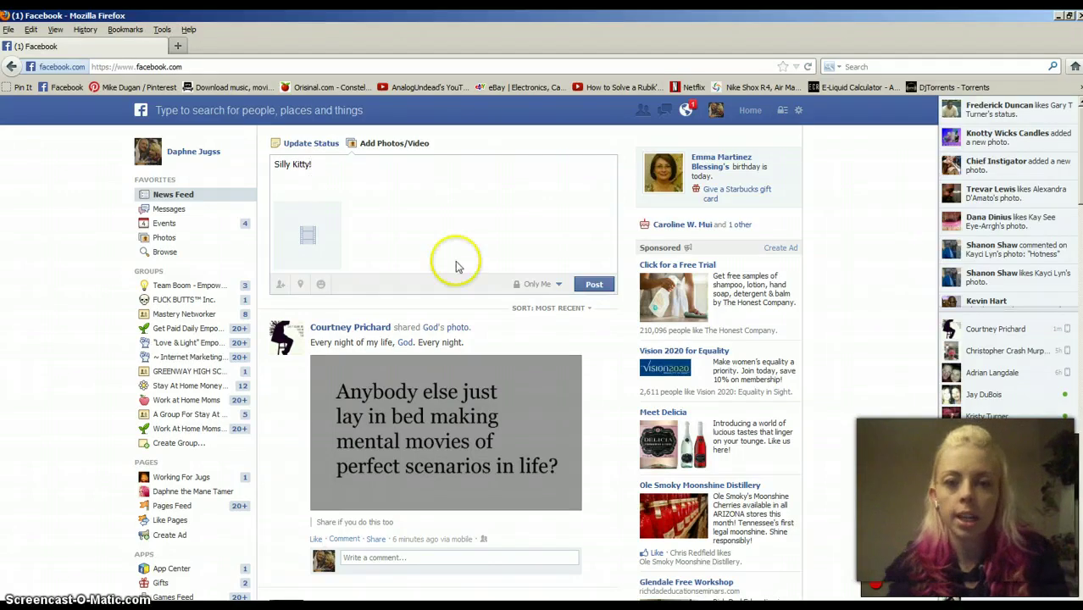
# Submit the Silly Kitty! video post after the upload finishes, so it starts processing.
pyautogui.click(592, 285)
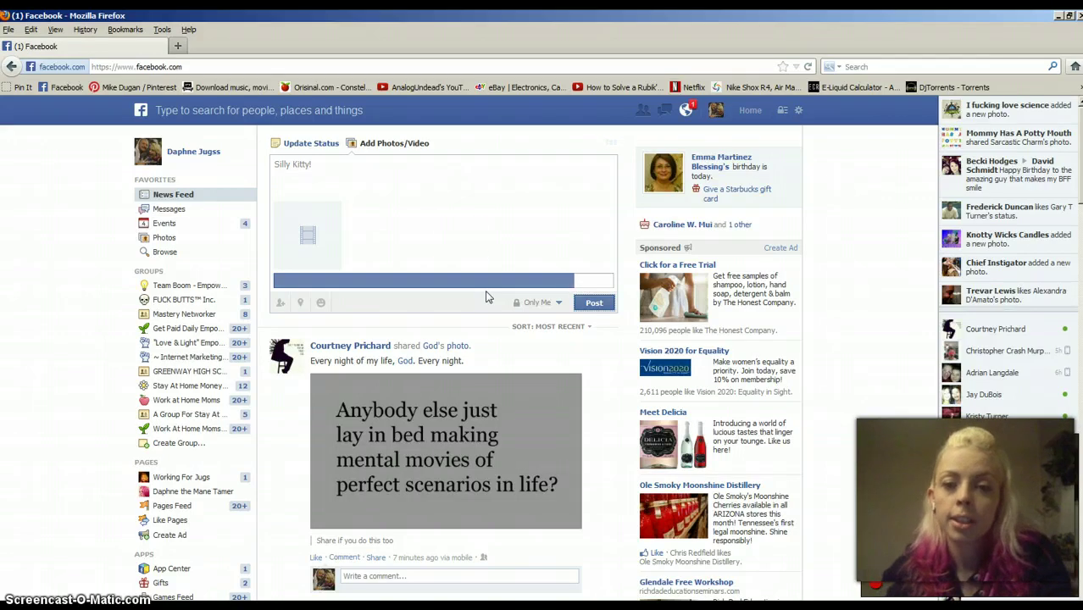
pyautogui.click(461, 249)
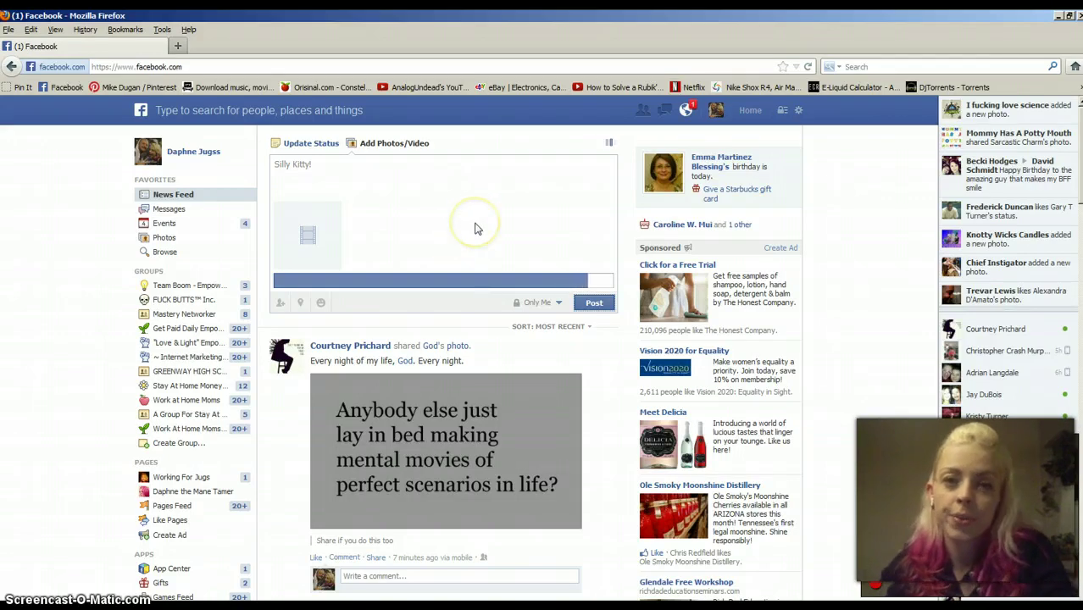
pyautogui.click(502, 225)
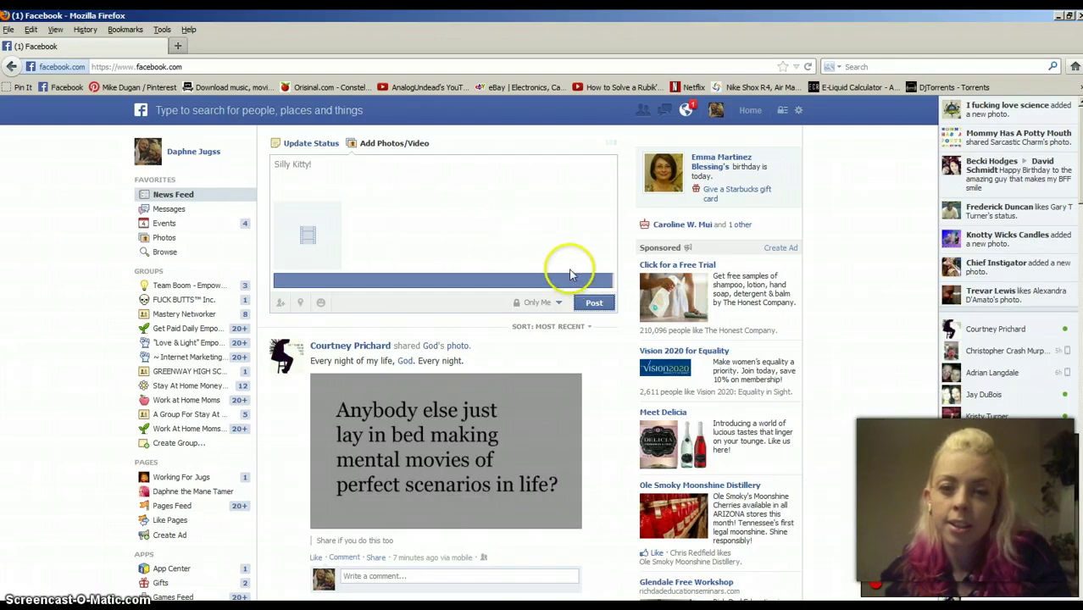
pyautogui.click(593, 303)
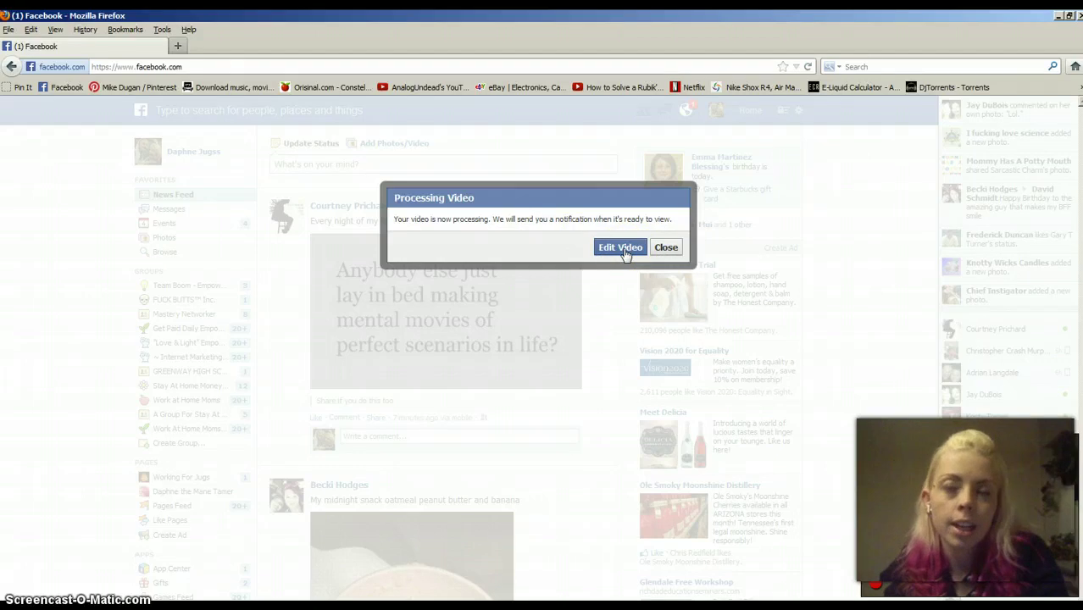
# Copy the description 'Silly Kitty!' into the empty video Title field and save the edit.
pyautogui.click(622, 249)
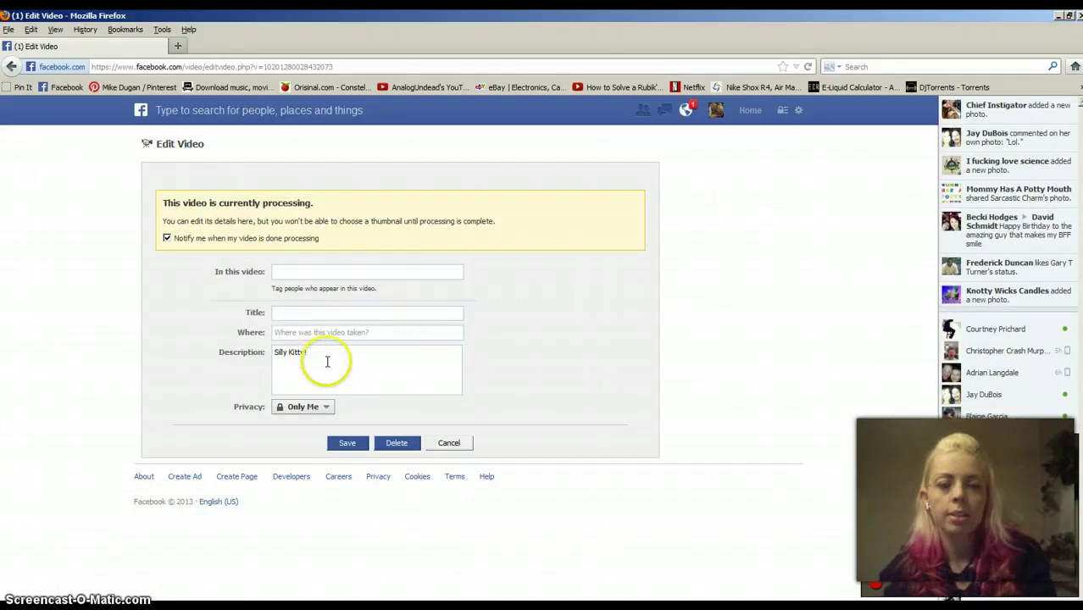
pyautogui.moveTo(324, 361); pyautogui.dragTo(172, 339)
pyautogui.hotkey('ctrl', 'c')
pyautogui.click(294, 313)
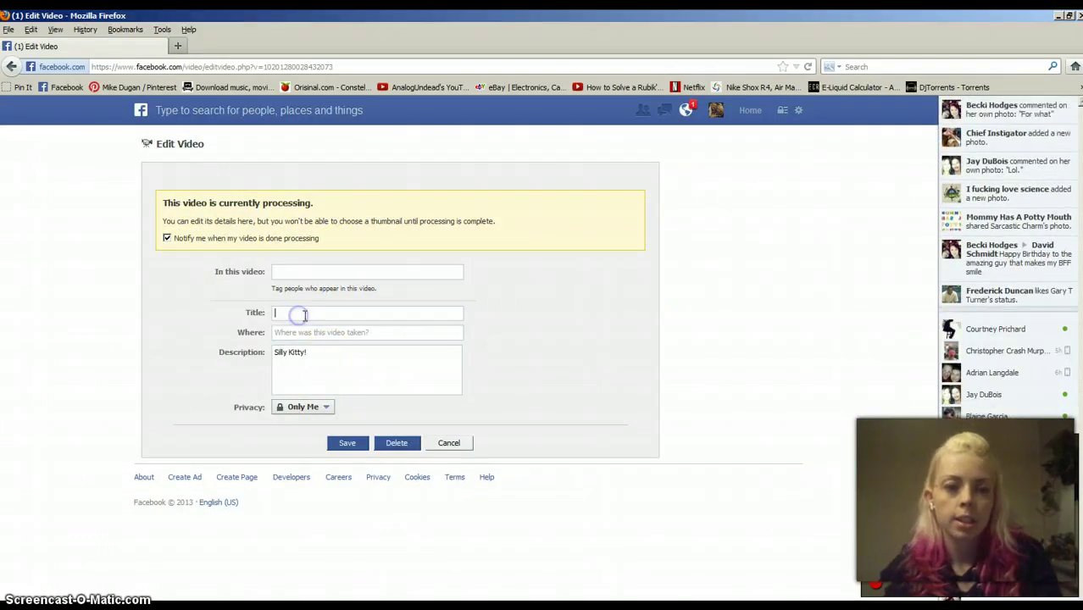
pyautogui.hotkey('ctrl', 'v')
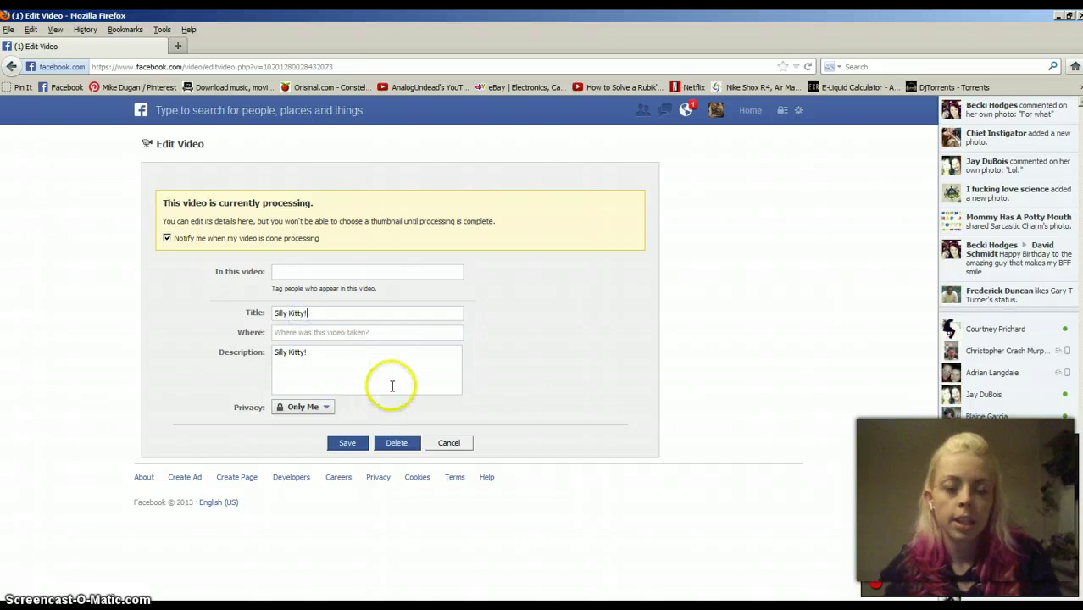
pyautogui.click(348, 443)
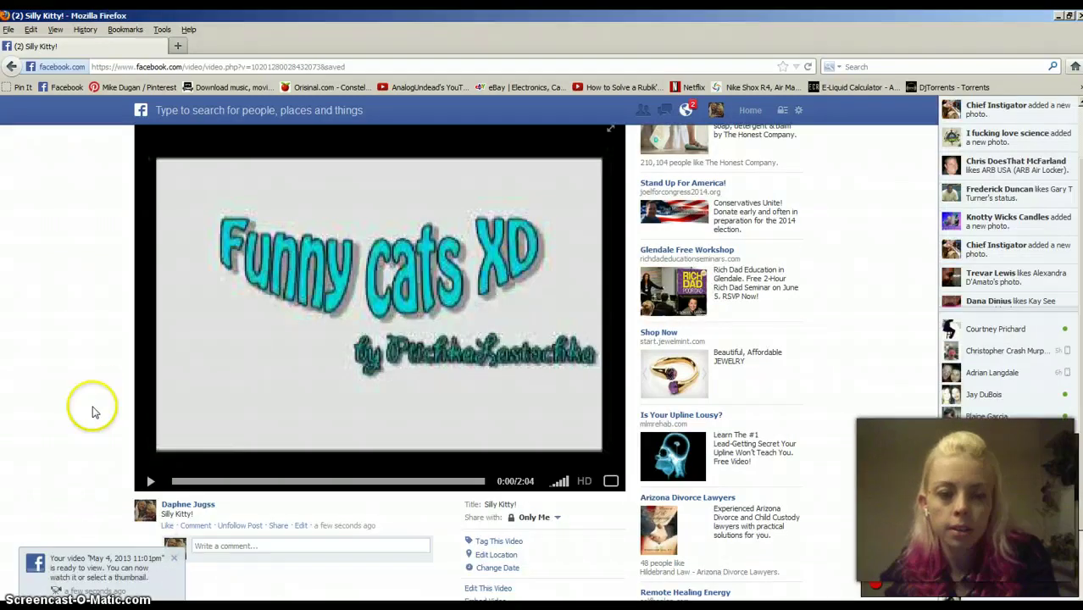
# Open the processed Silly Kitty! video's page from the ready notice, then cancel an edit of its post text.
pyautogui.scroll(-1, 100, 389)
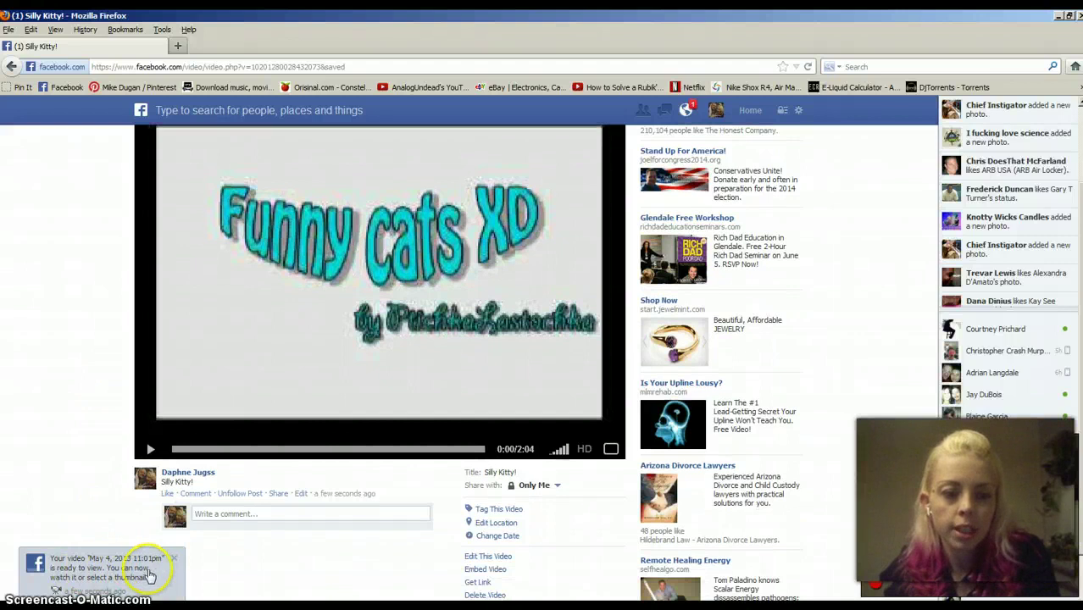
pyautogui.click(150, 576)
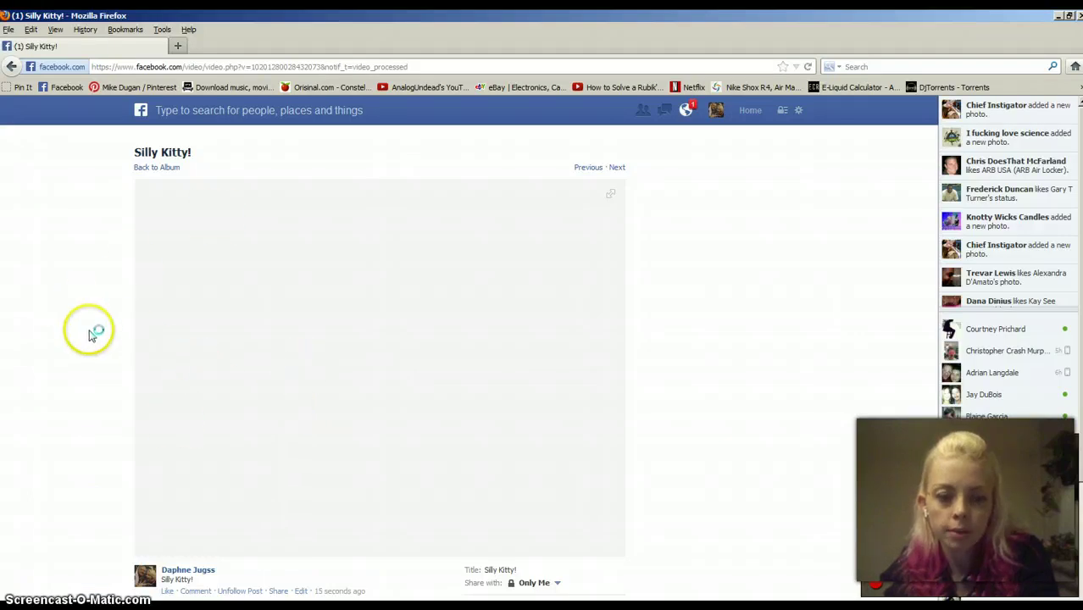
pyautogui.scroll(-2, 84, 355)
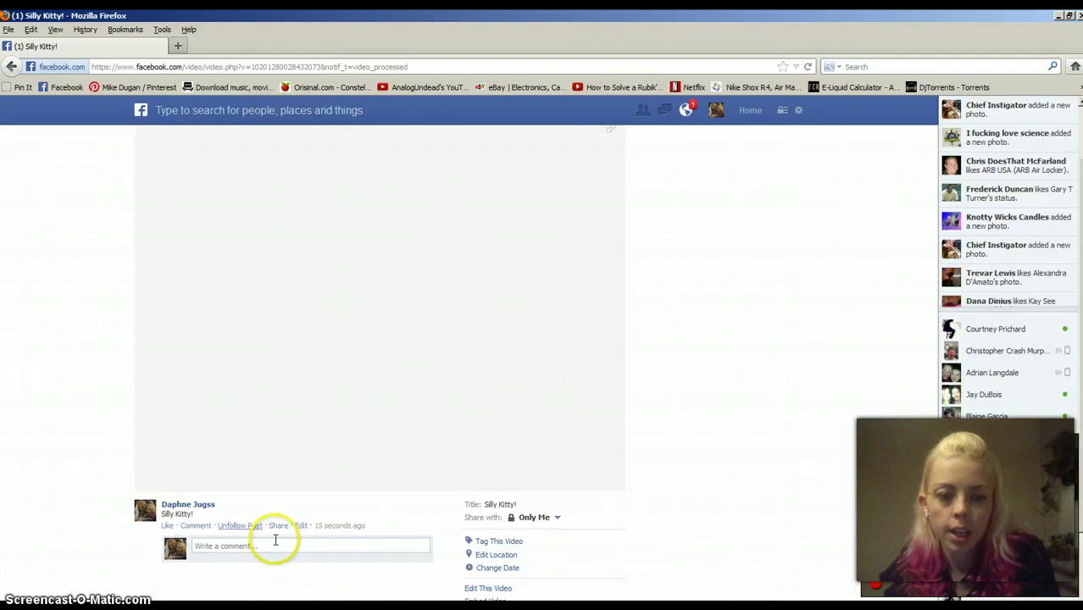
pyautogui.click(301, 525)
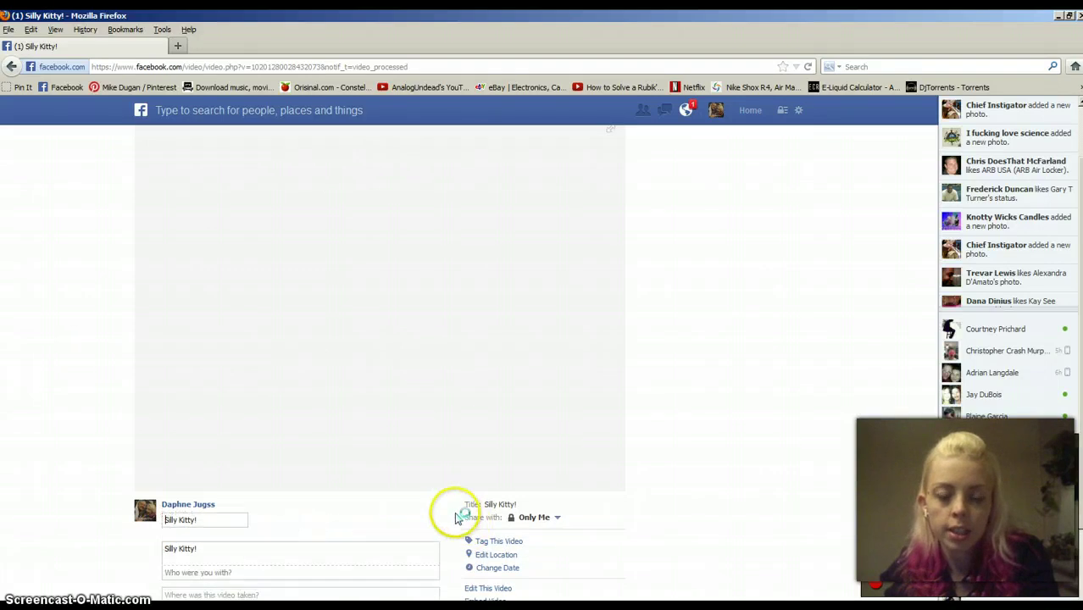
pyautogui.scroll(-3, 43, 392)
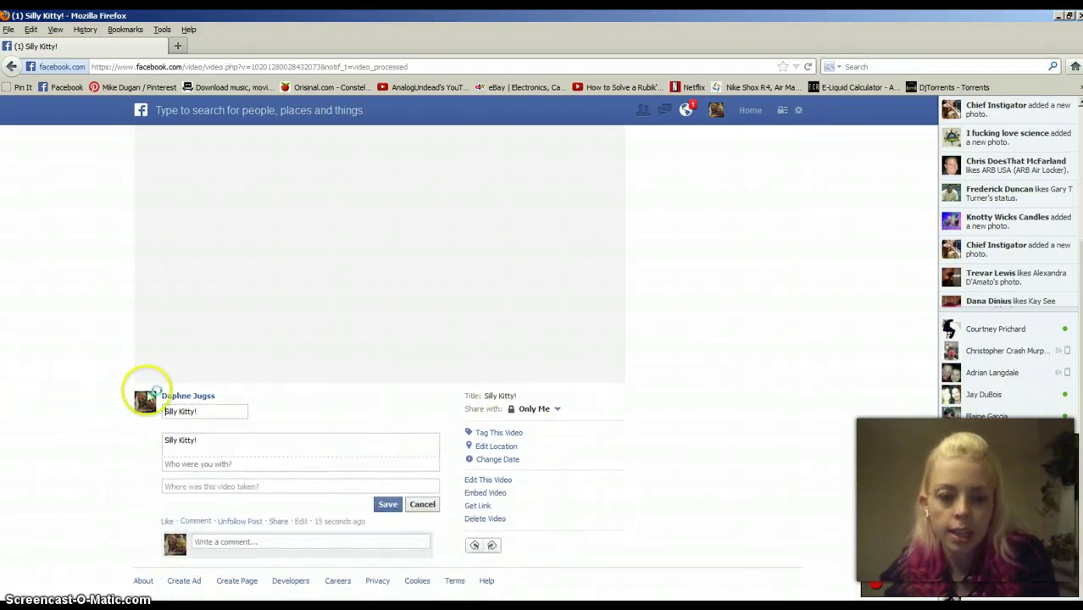
pyautogui.click(421, 511)
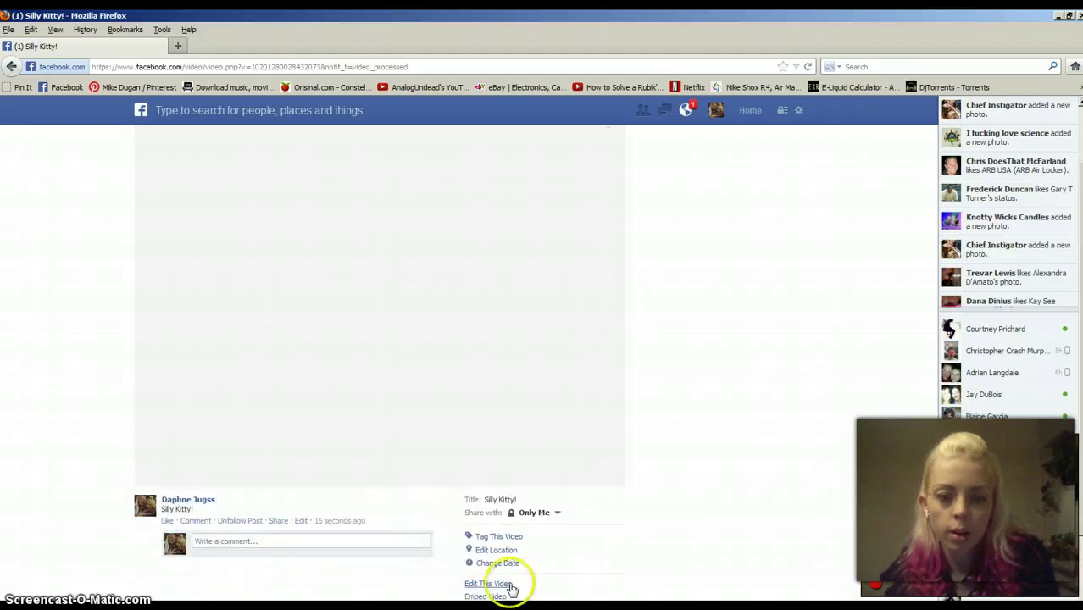
# Pick Thumb 10 of 10, a cat frame, as the Silly Kitty! video thumbnail and save.
pyautogui.click(509, 585)
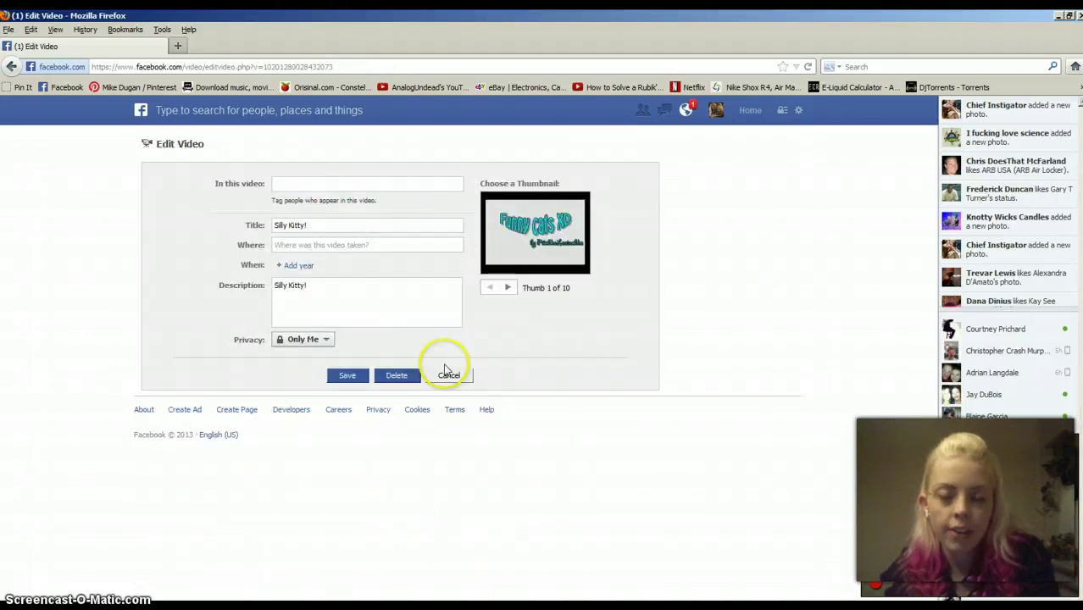
pyautogui.click(507, 289)
pyautogui.click(506, 288)
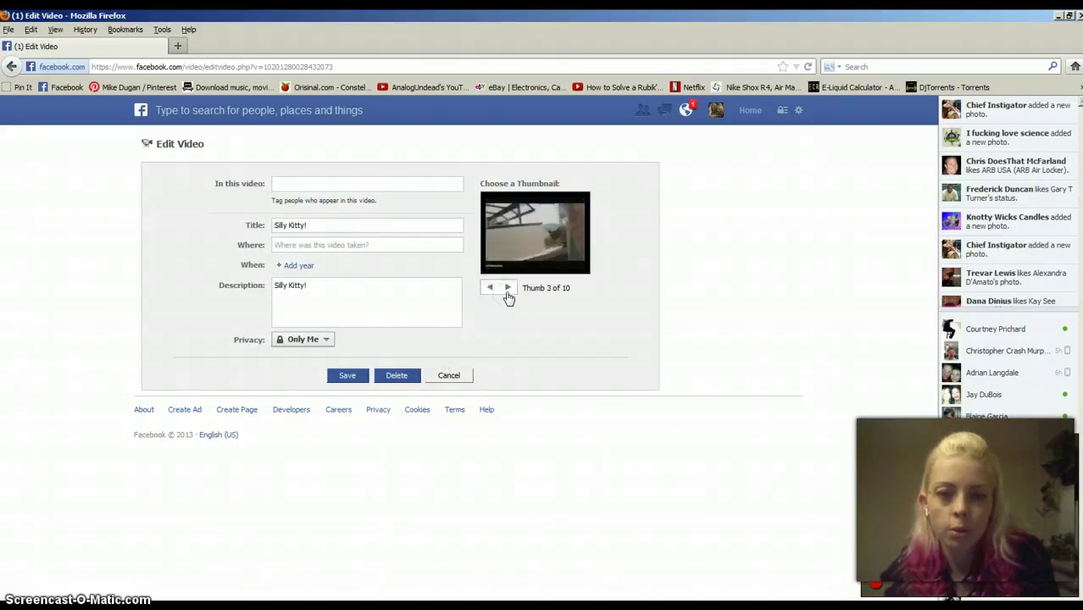
pyautogui.click(507, 289)
pyautogui.click(506, 289)
pyautogui.click(506, 289)
pyautogui.click(507, 289)
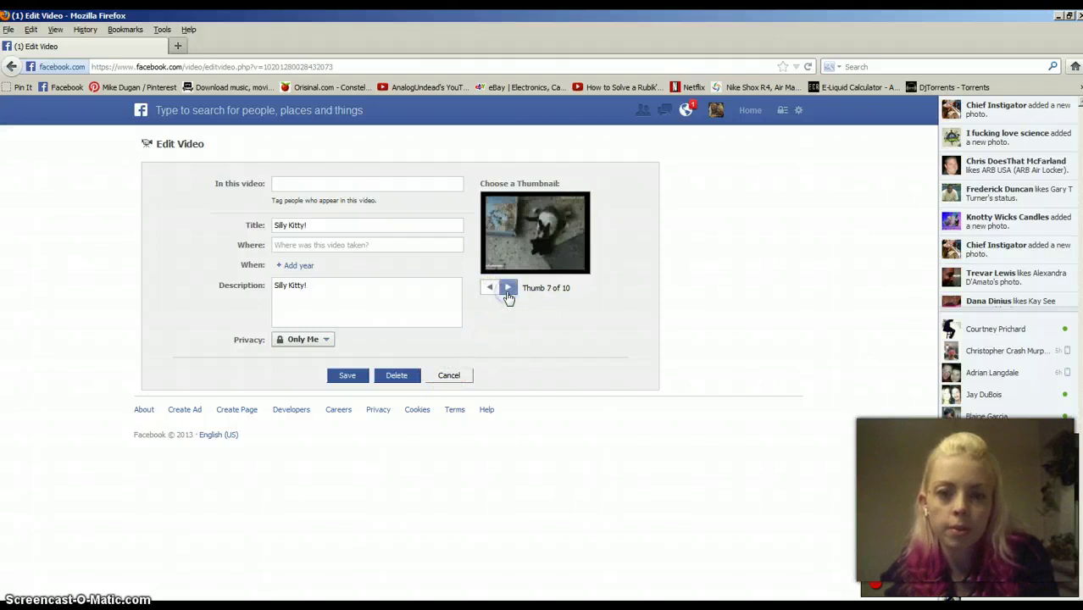
pyautogui.click(507, 289)
pyautogui.click(506, 289)
pyautogui.click(507, 289)
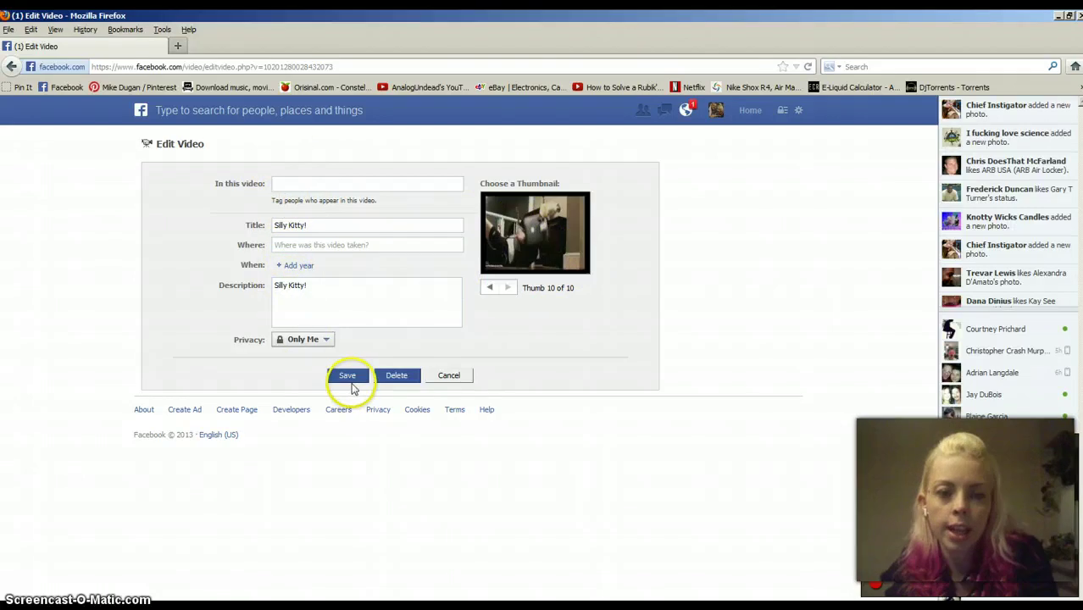
pyautogui.click(449, 375)
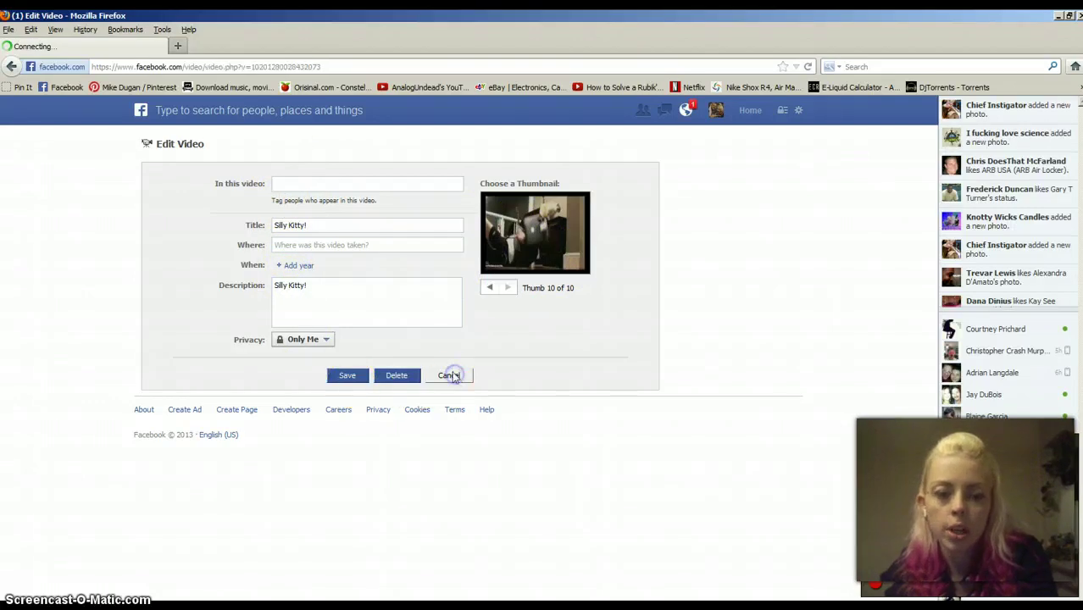